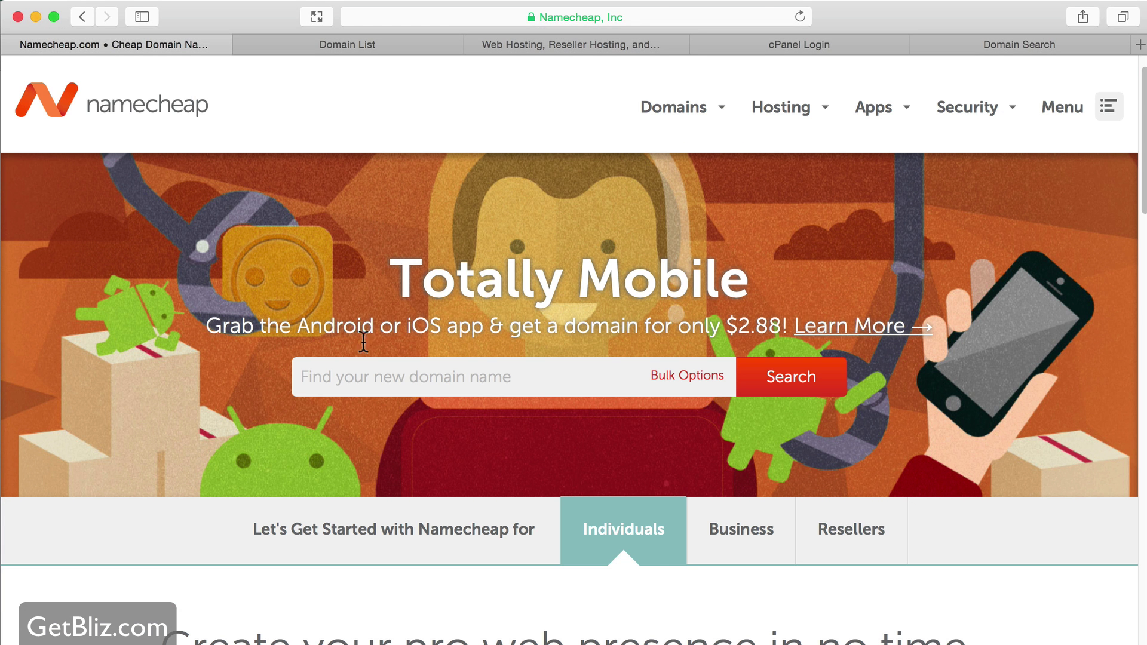
- Search Namecheap for the domain name forcemake
click(358, 379)
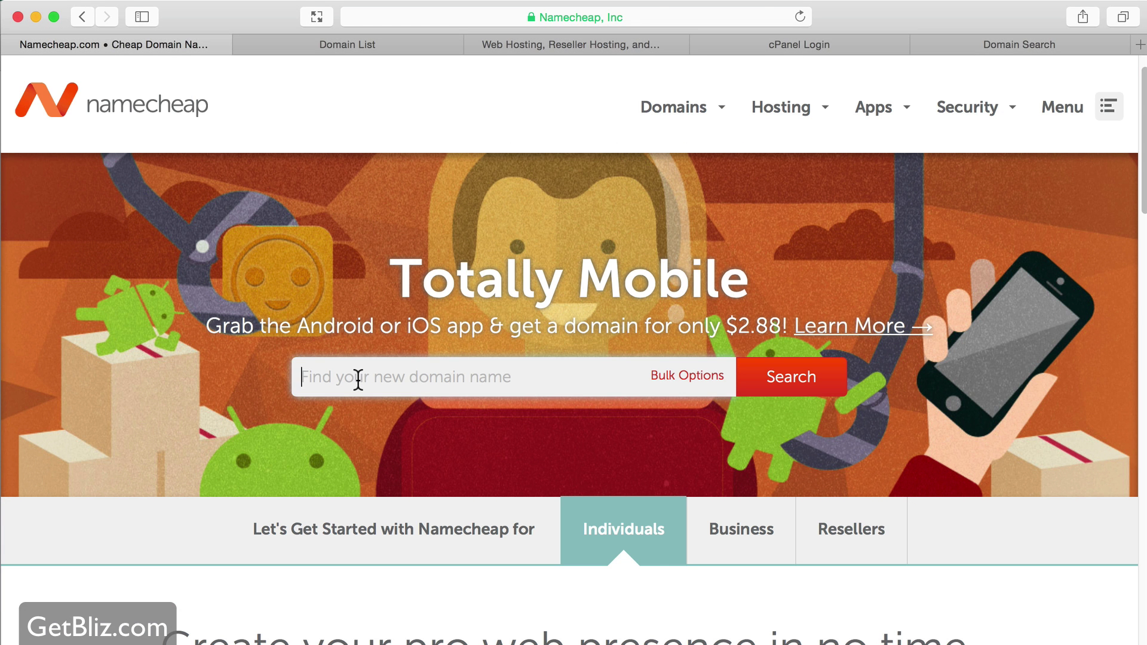
text(forcemake)
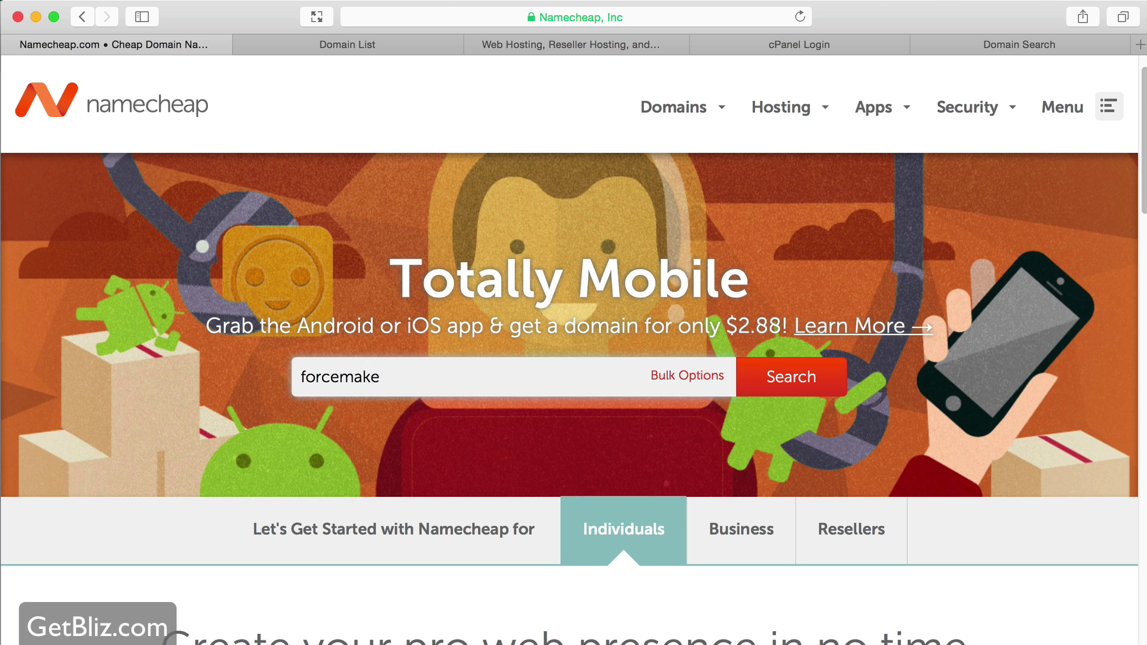
key(Return)
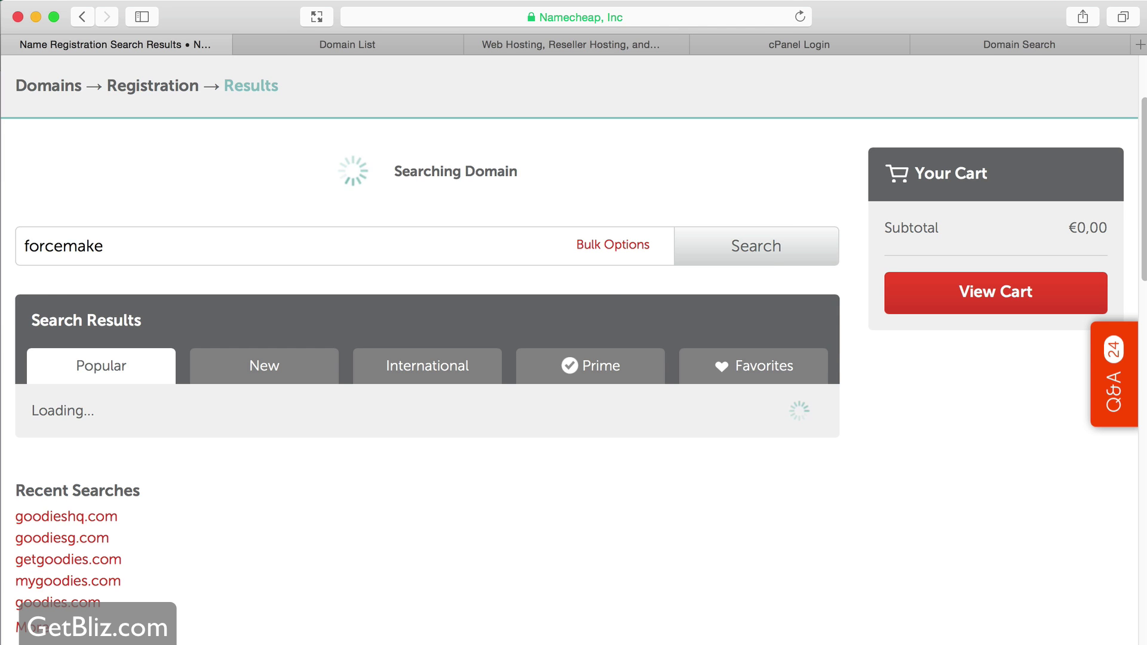
scroll(545, 536, down, 3)
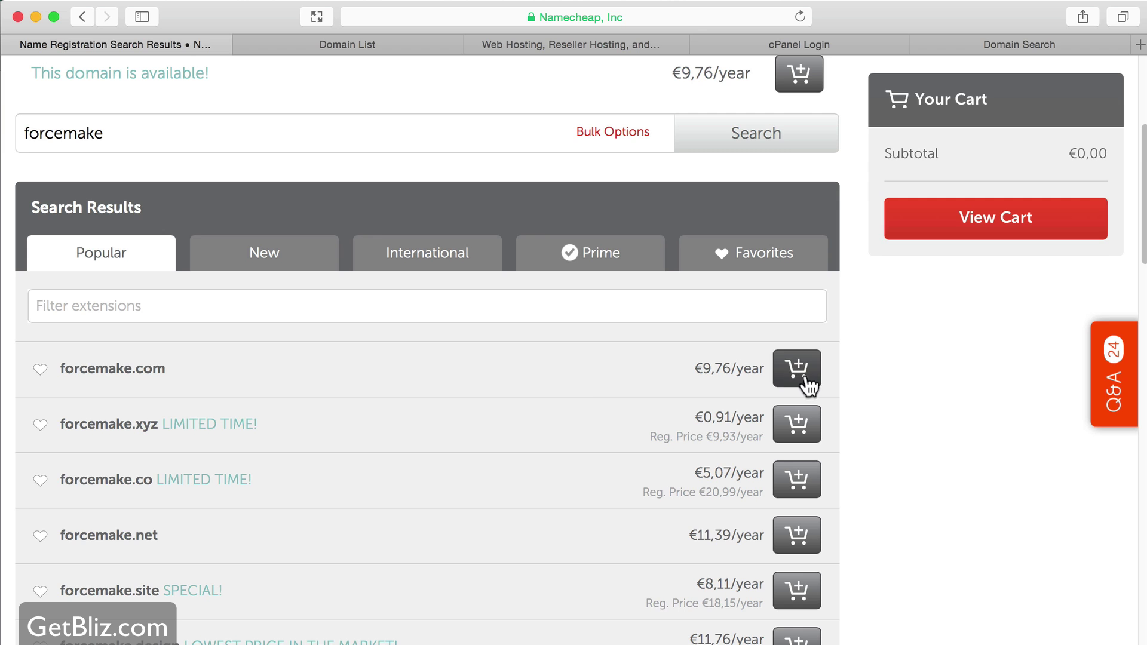
- Add forcemake.com to the cart, then view the cart and its Promo Code field
click(800, 376)
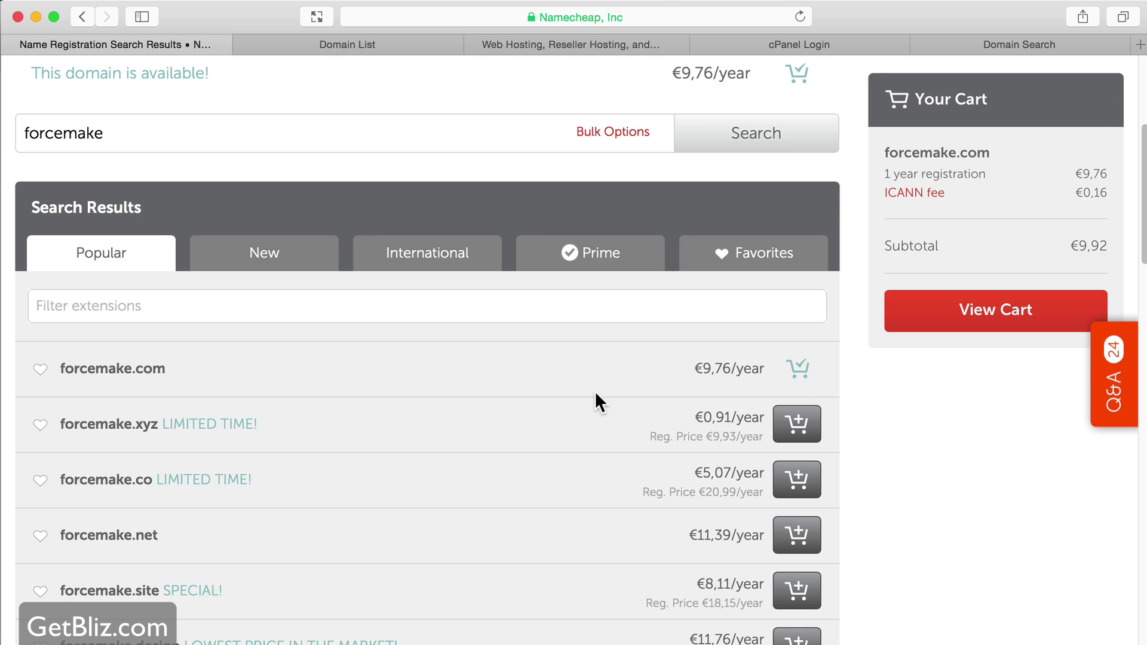
click(1005, 327)
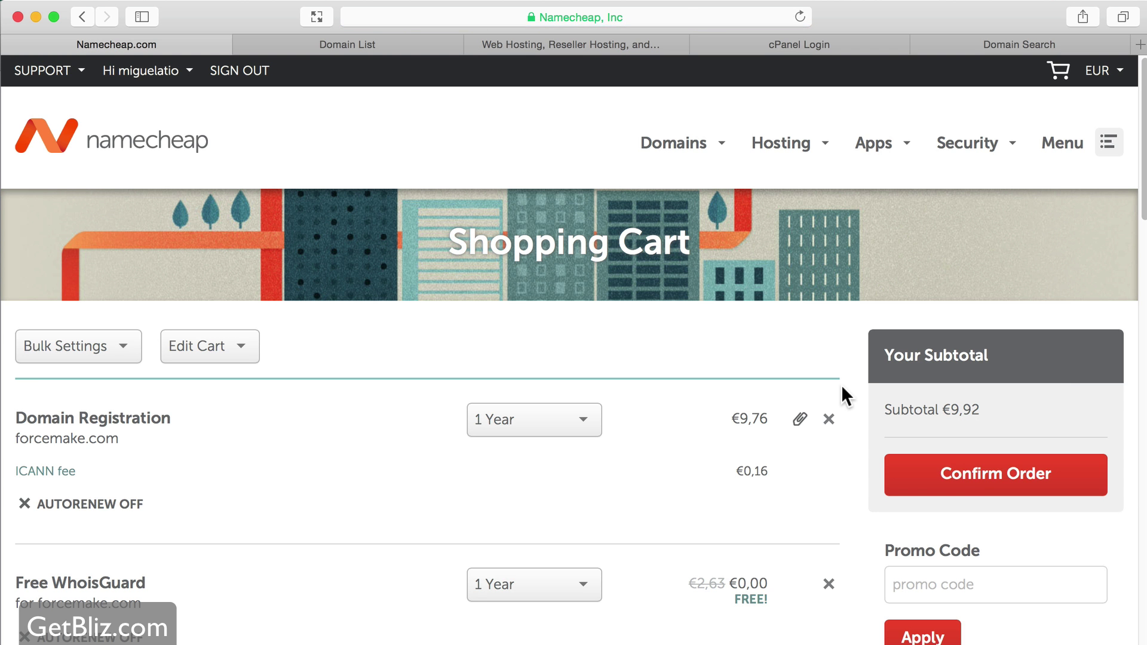
click(936, 583)
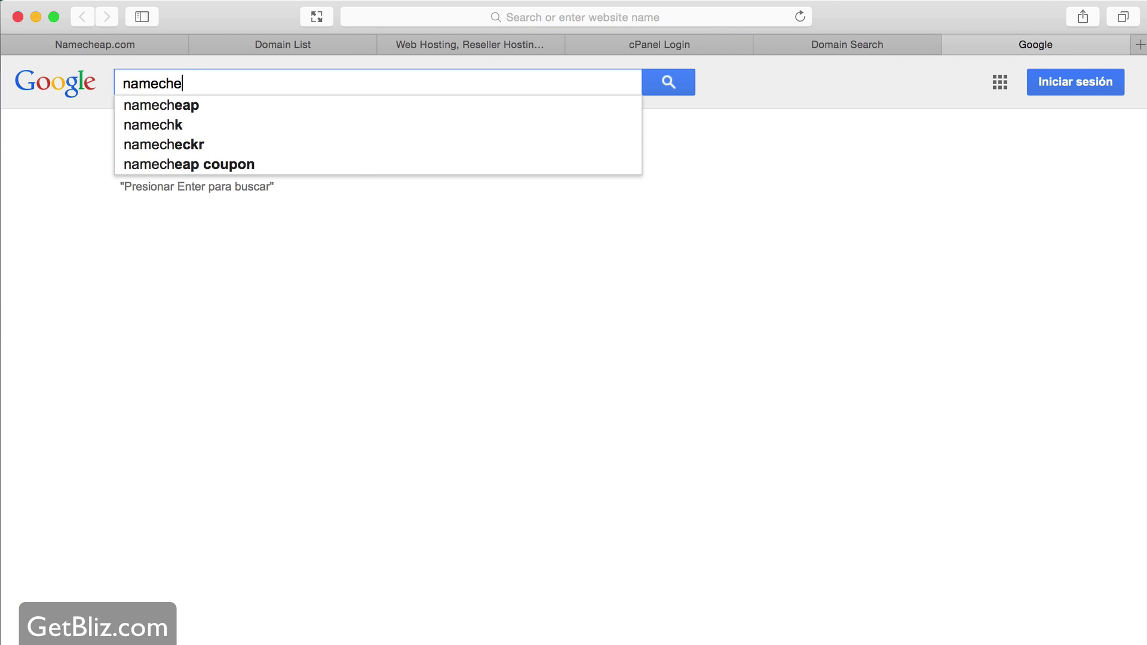
- Search Google for 'namecheap promo code' and copy DAYOFFDOMS from the Namecheap Coupon Gallery
text( code)
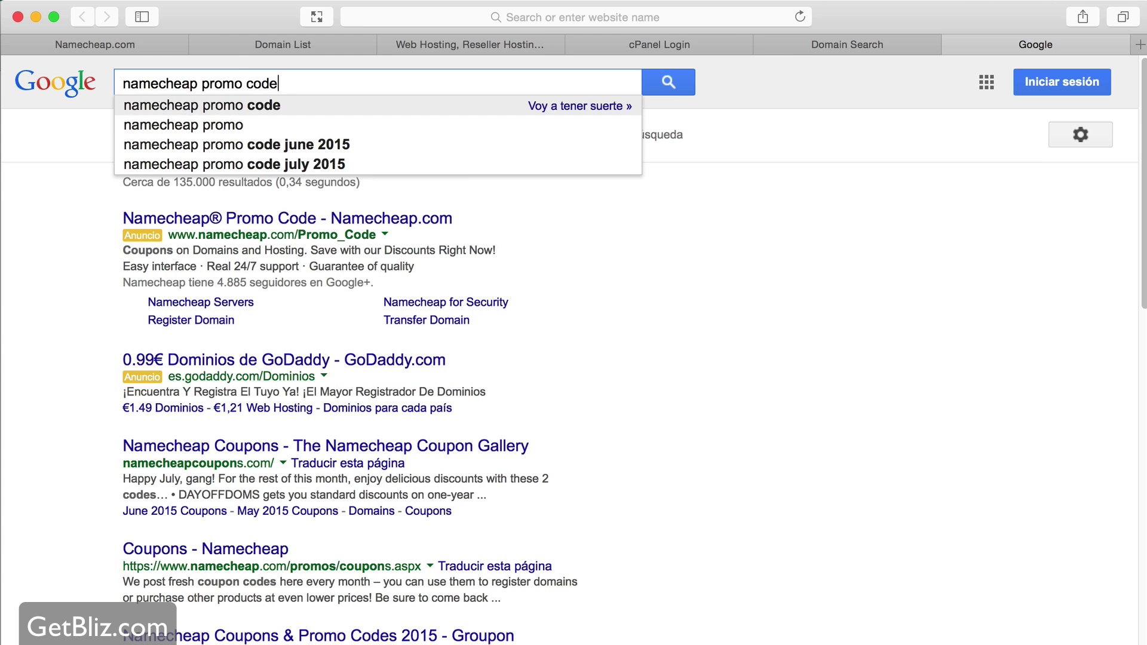
key(Return)
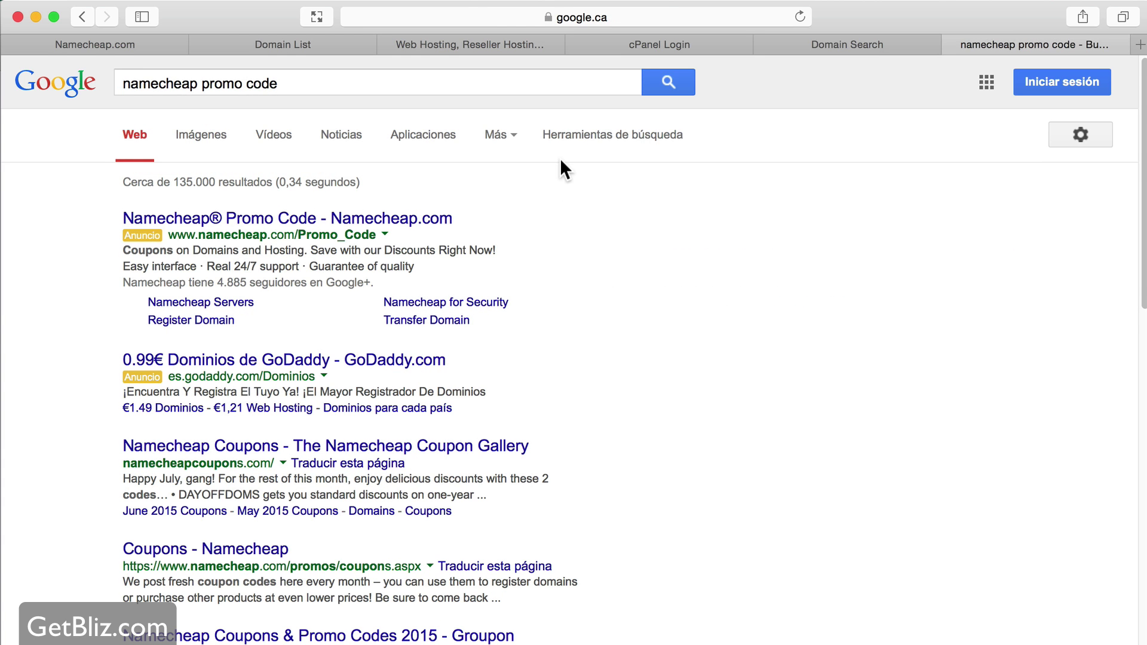
scroll(547, 330, down, 5)
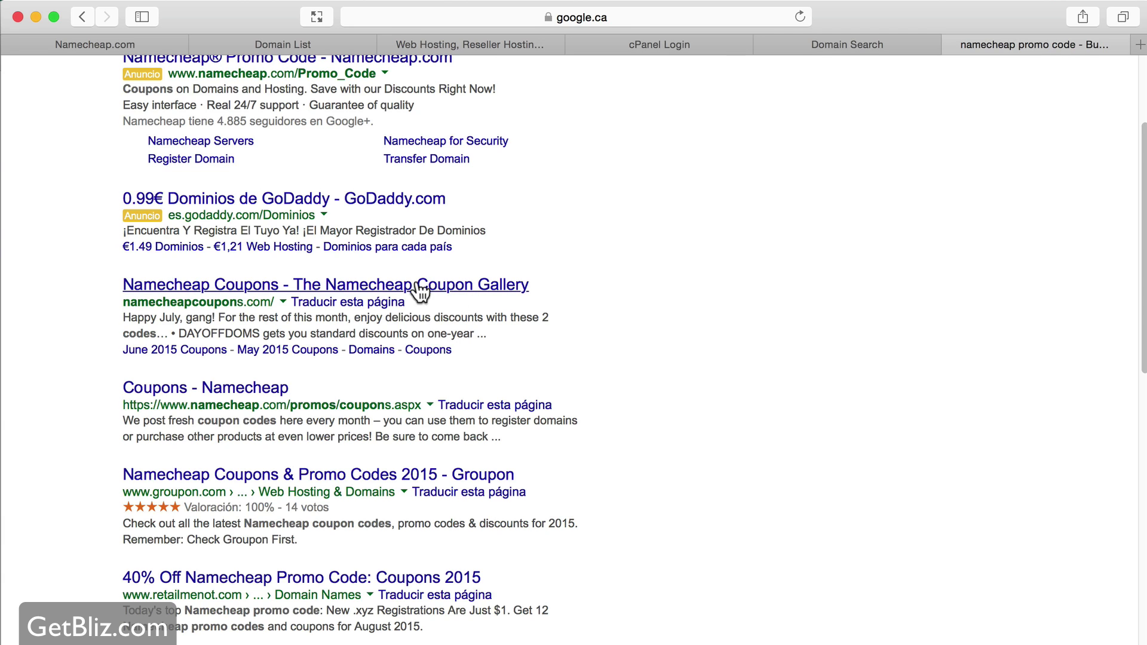
click(389, 290)
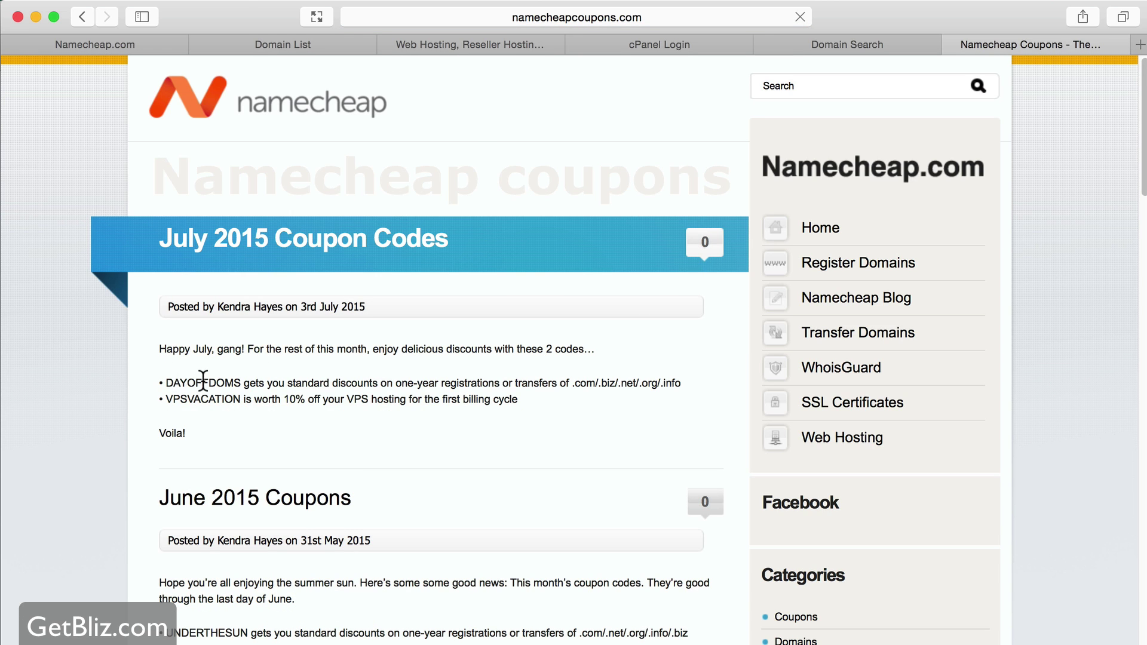
double_click(205, 382)
key(super+c)
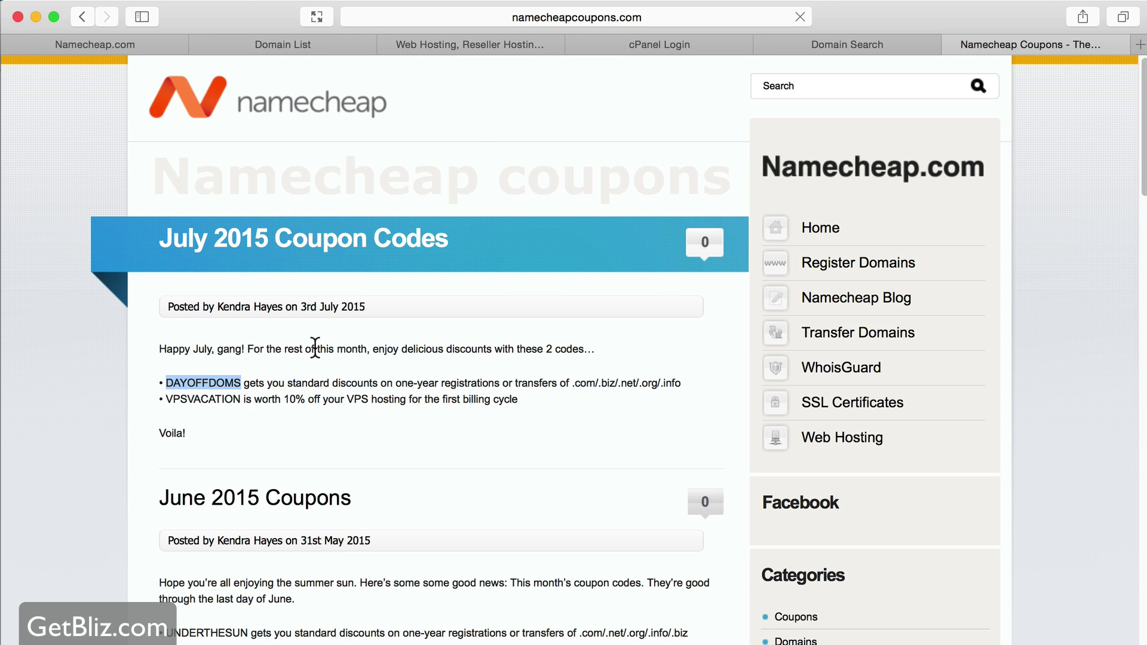
- Apply the DAYOFFDOMS promo code to the forcemake.com cart in Namecheap
click(98, 47)
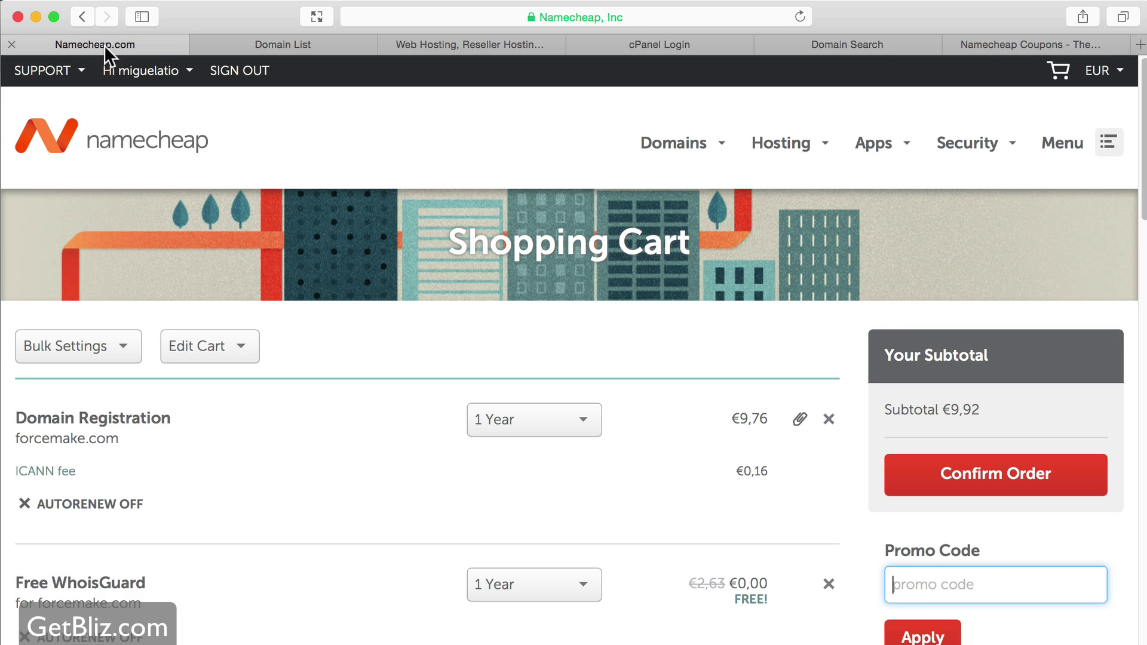
key(super+v)
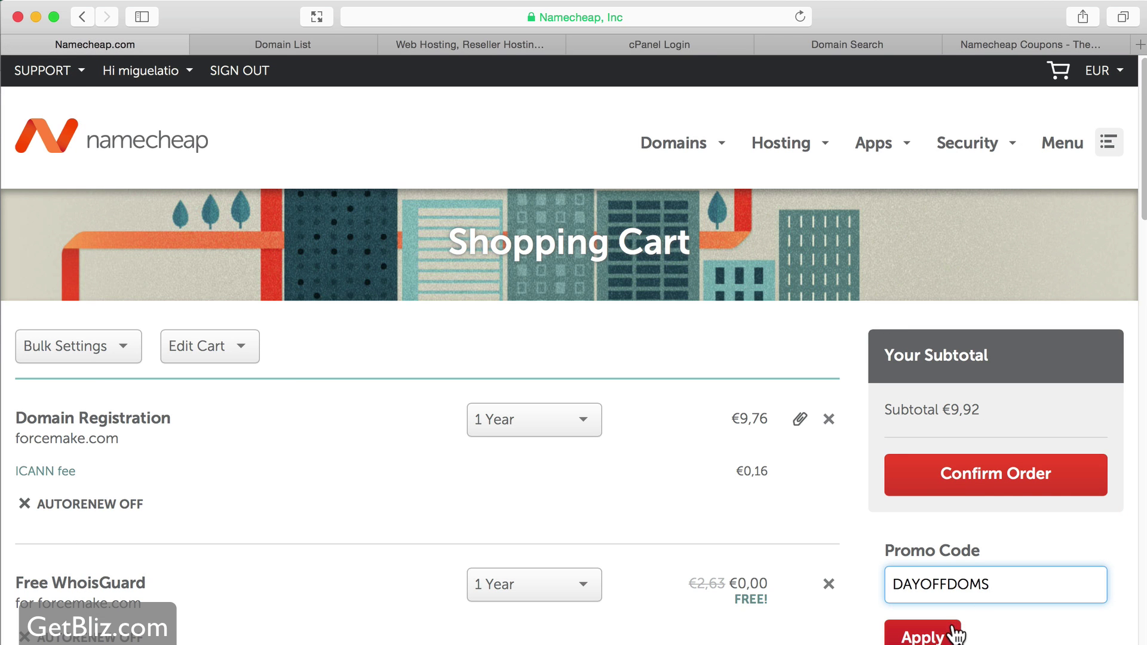
click(924, 632)
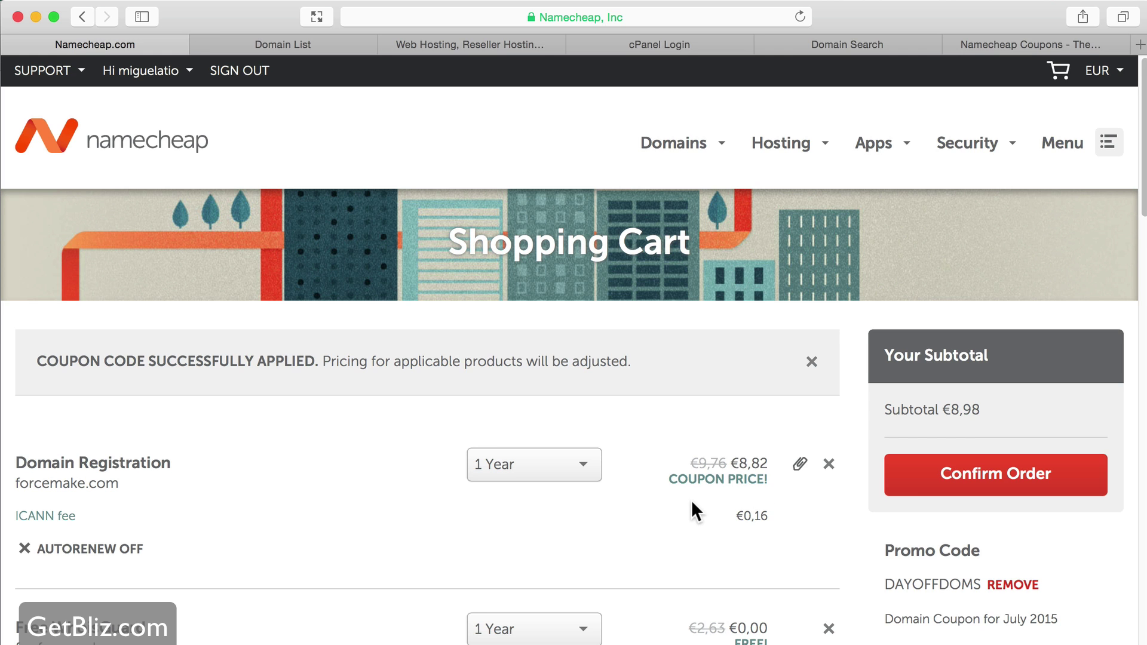
- Confirm the order and review the $9.84 subtotal with free WhoisGuard
scroll(989, 487, down, 1)
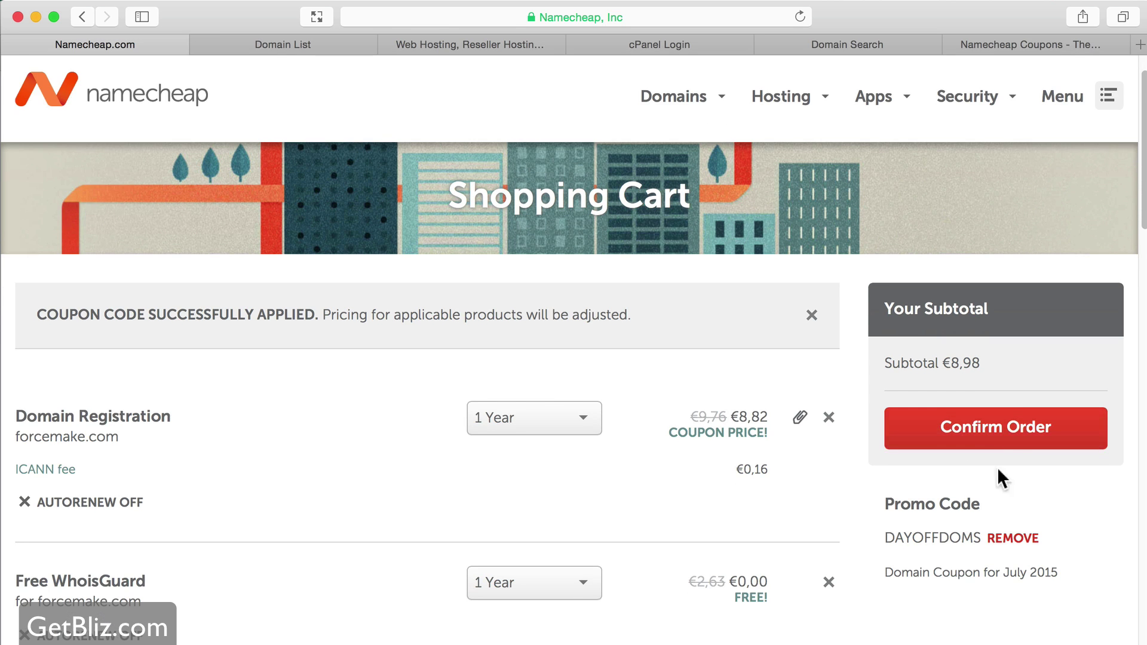
click(1008, 422)
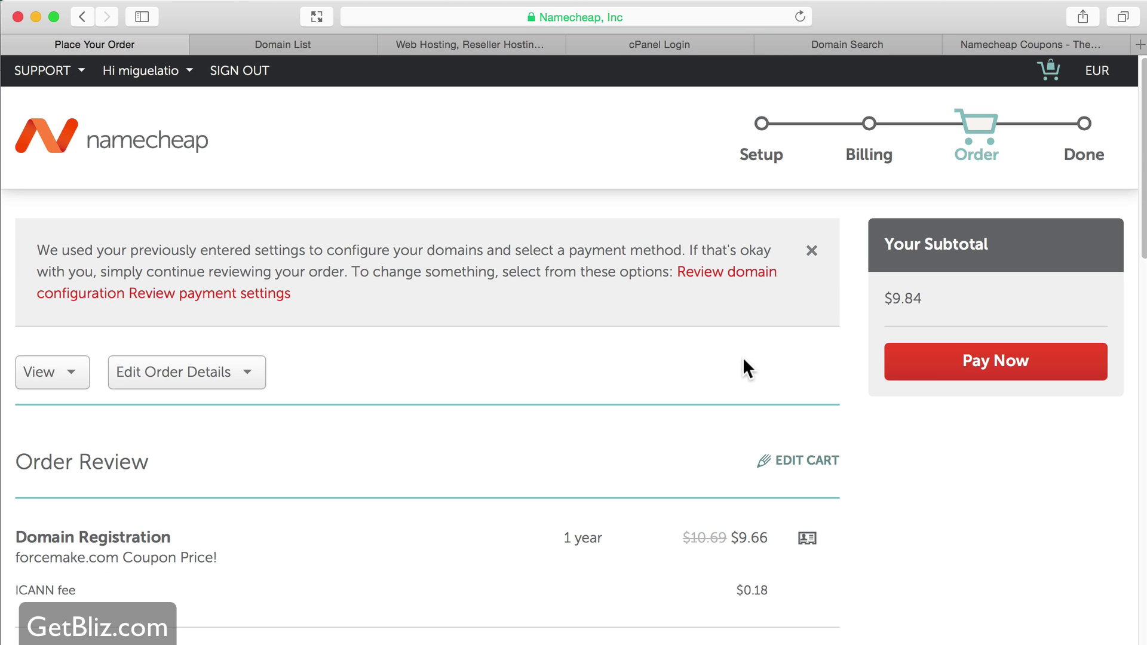
scroll(743, 365, down, 5)
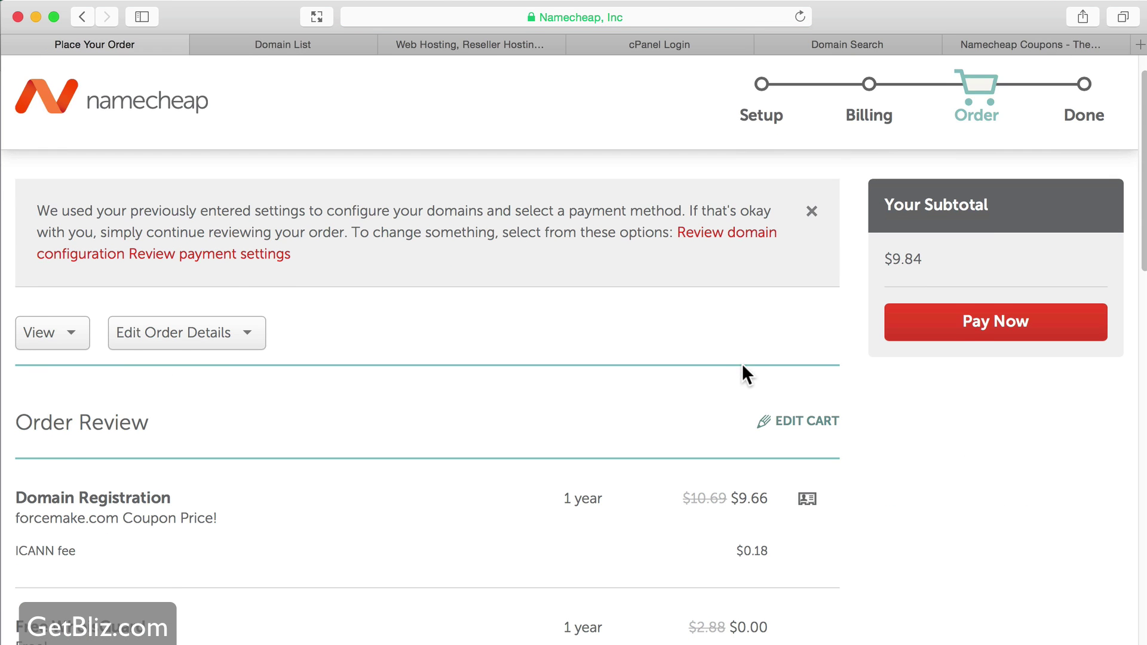
scroll(743, 366, down, 1)
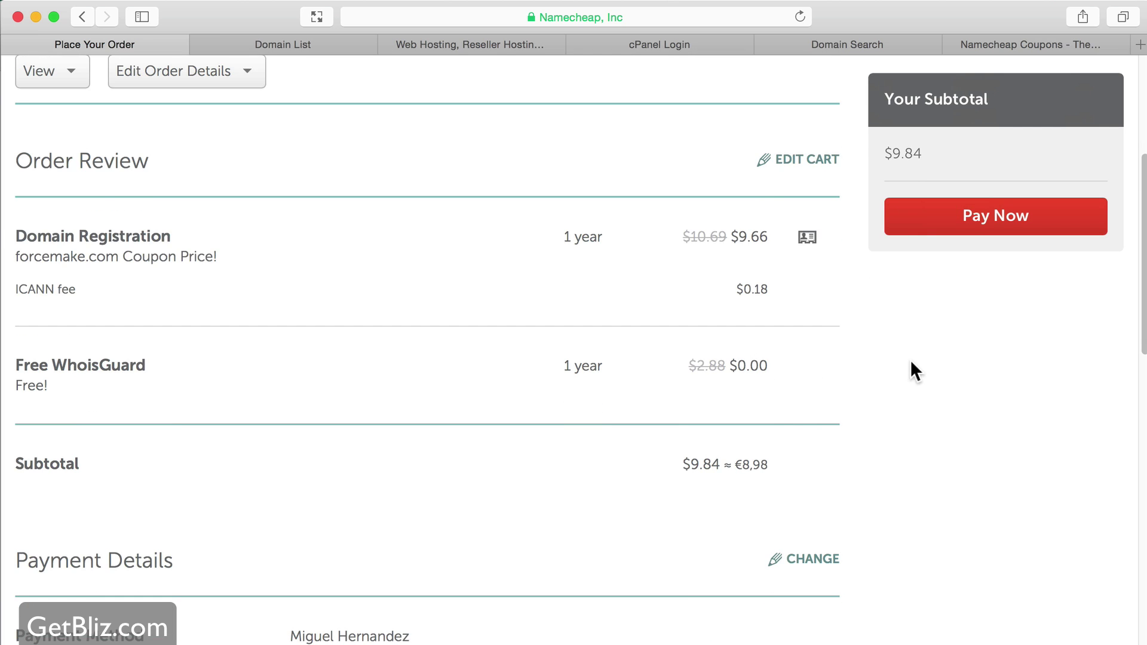
scroll(913, 357, down, 3)
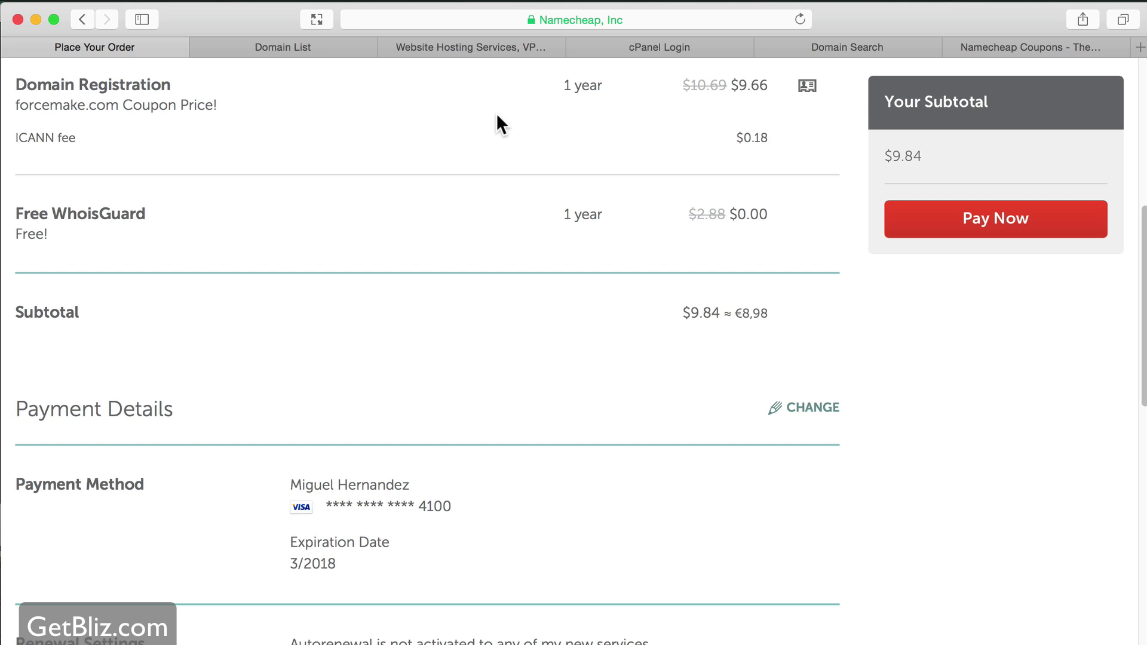
- Bring up HostGator's web hosting plans page via Get Started Now!
click(486, 48)
scroll(537, 233, down, 5)
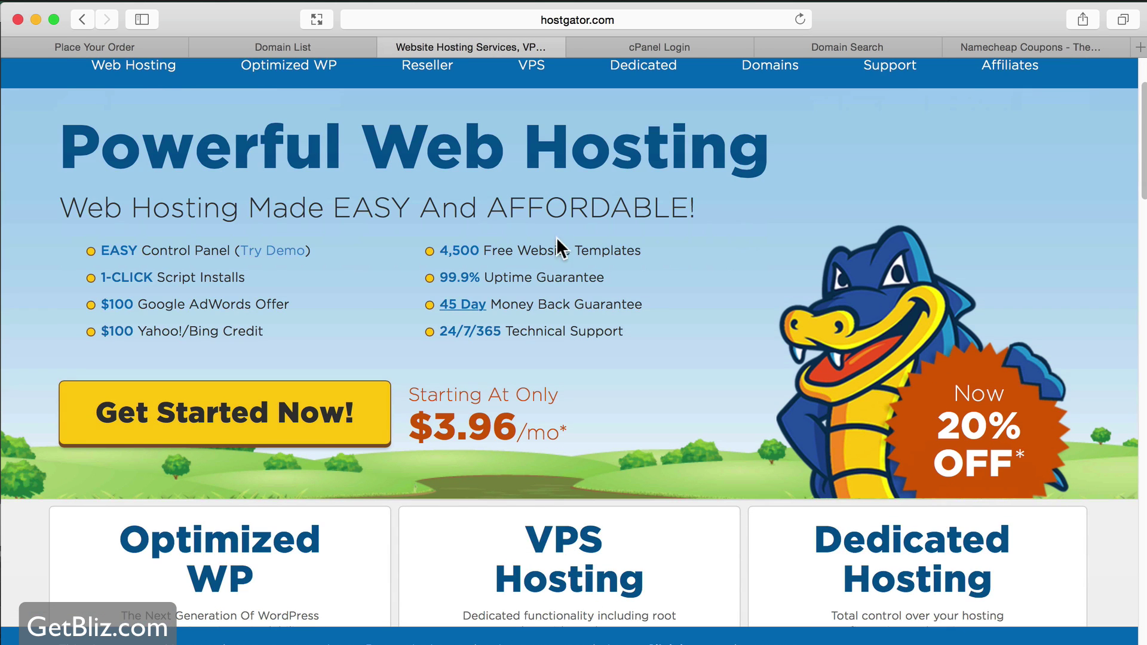
click(212, 440)
scroll(632, 385, down, 1)
scroll(632, 386, down, 5)
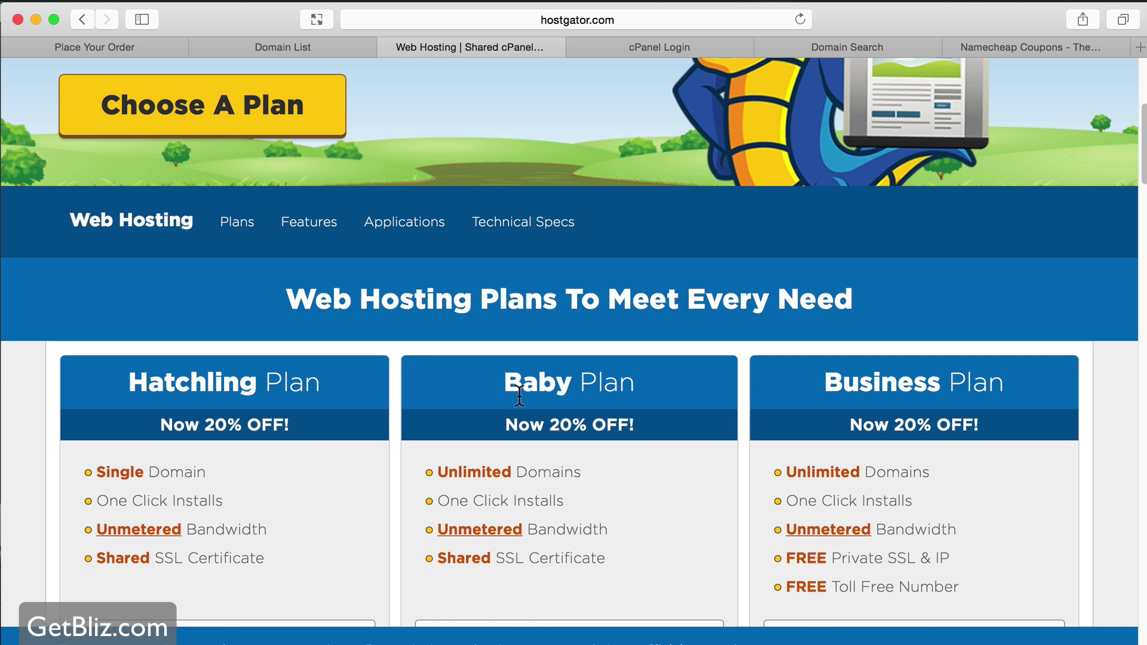
scroll(506, 393, down, 1)
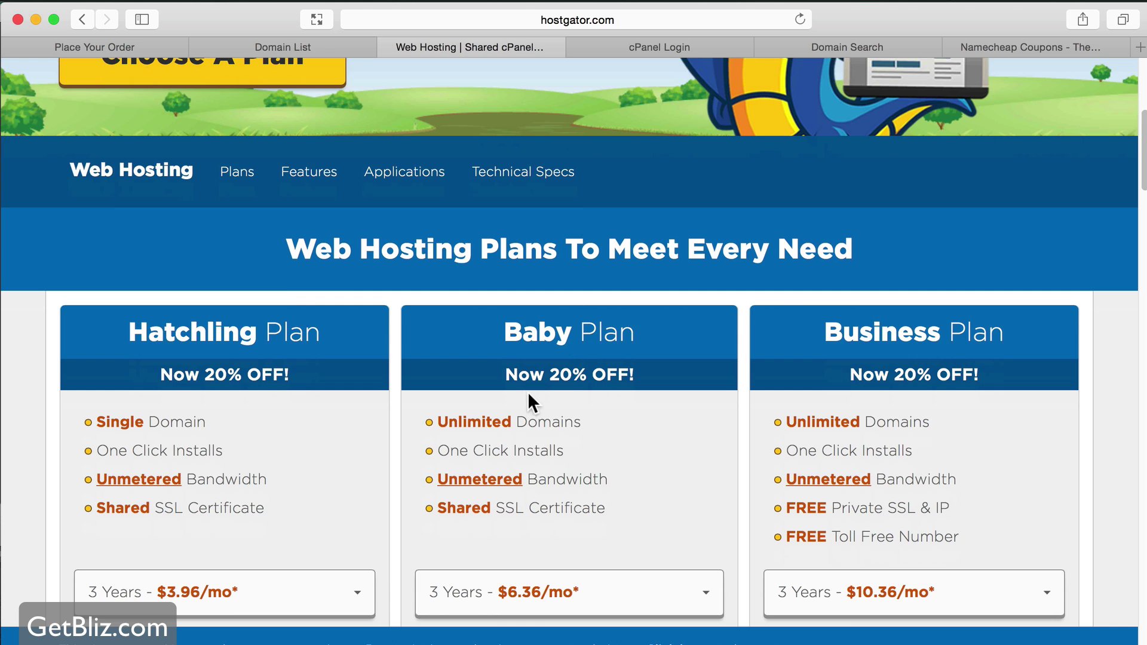
scroll(560, 396, down, 1)
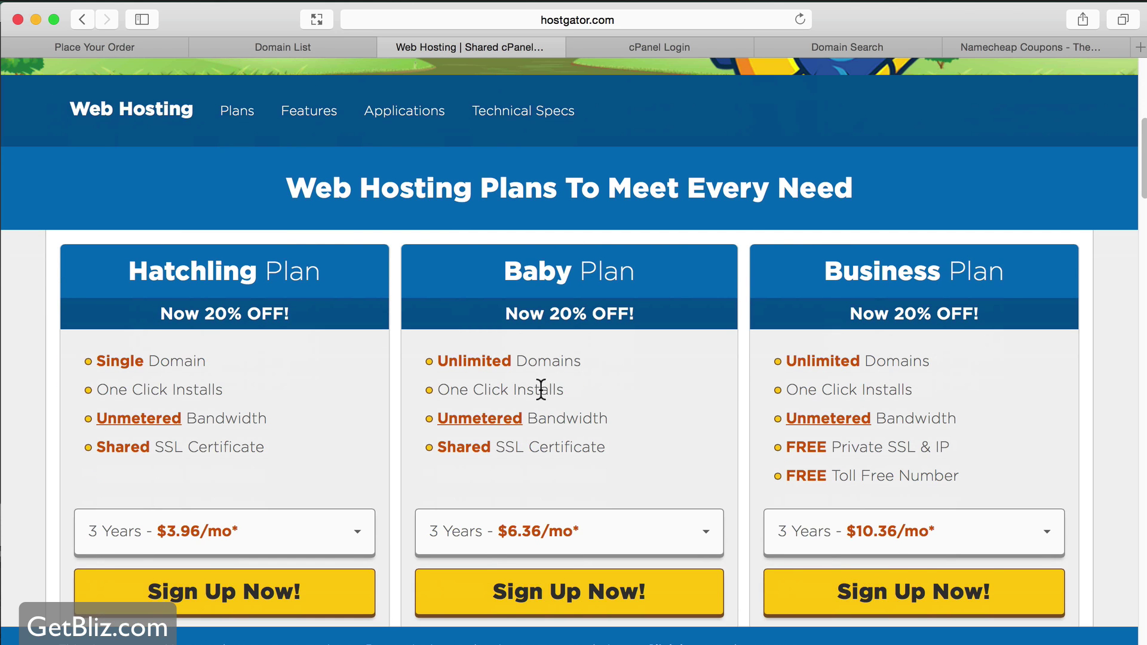
- Highlight the Baby plan's Unlimited Domains and the Hatchling plan's Single Domain limit
drag(437, 361, 582, 362)
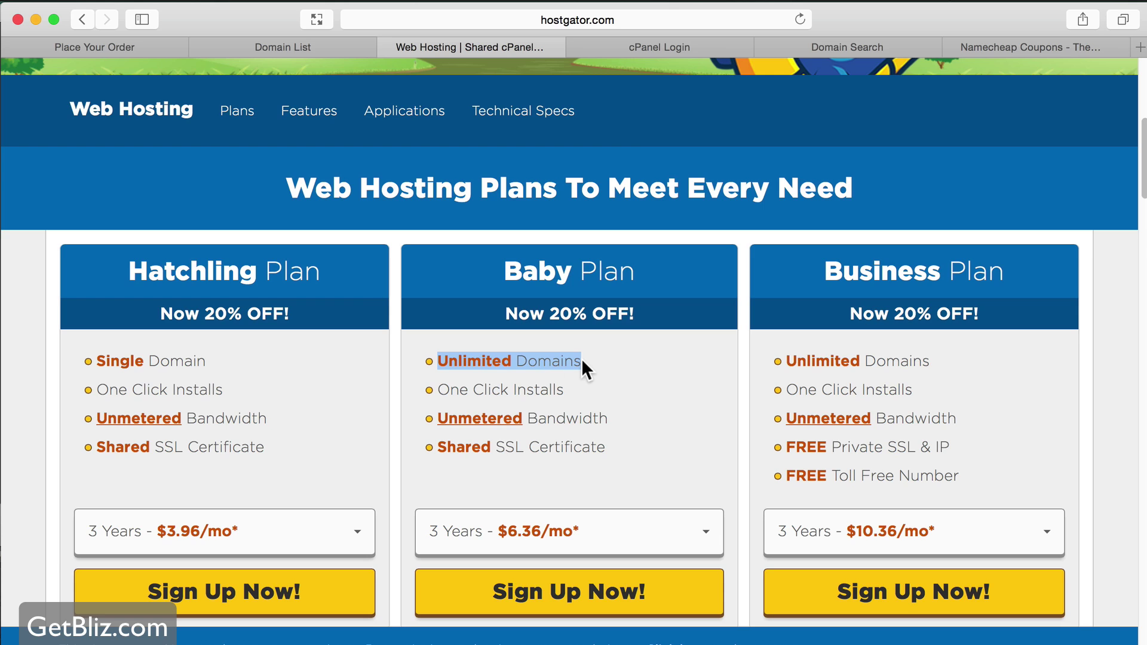
drag(206, 361, 95, 361)
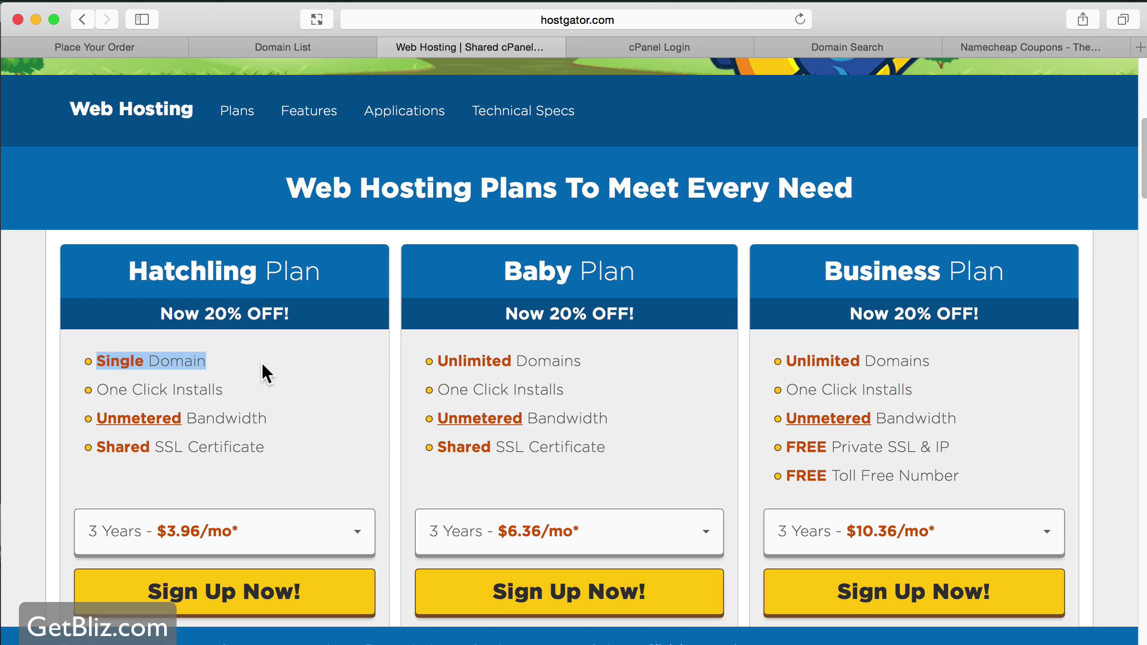
scroll(486, 346, down, 3)
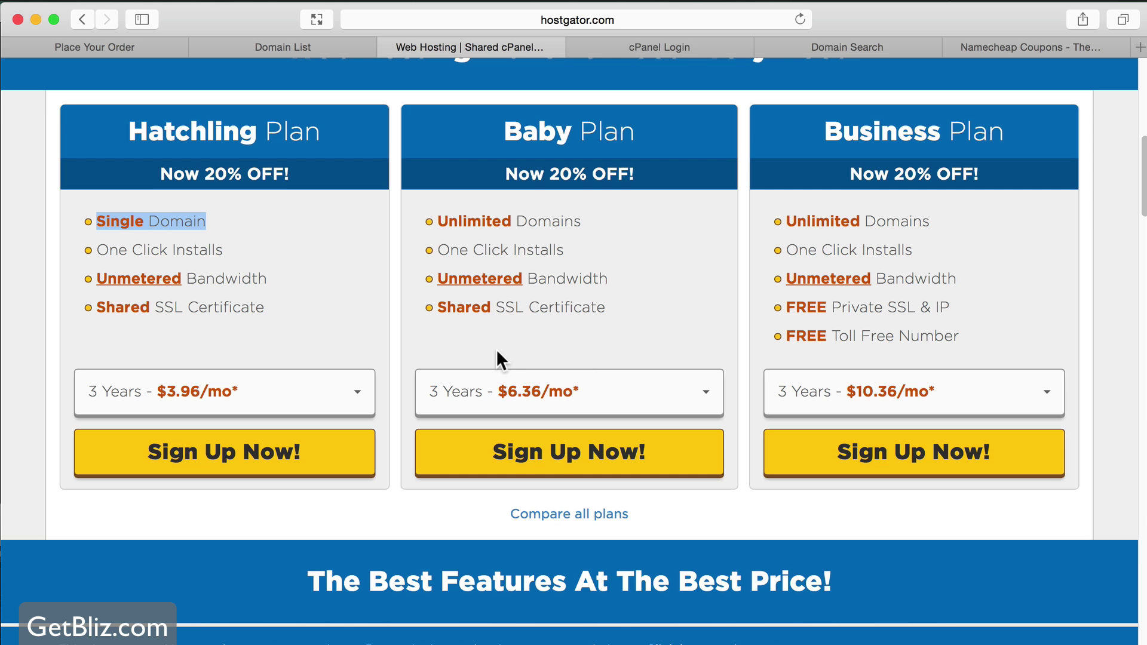
scroll(471, 361, down, 2)
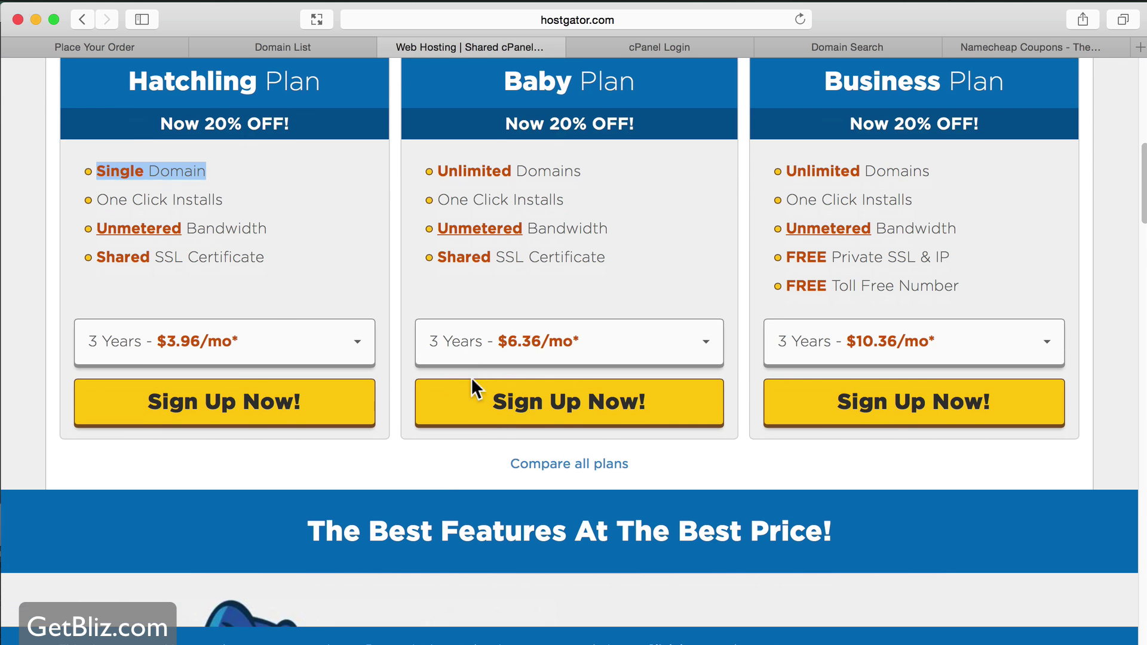
- Start a Baby plan order, check I Already Own This Domain, then return to Register a New Domain
click(605, 417)
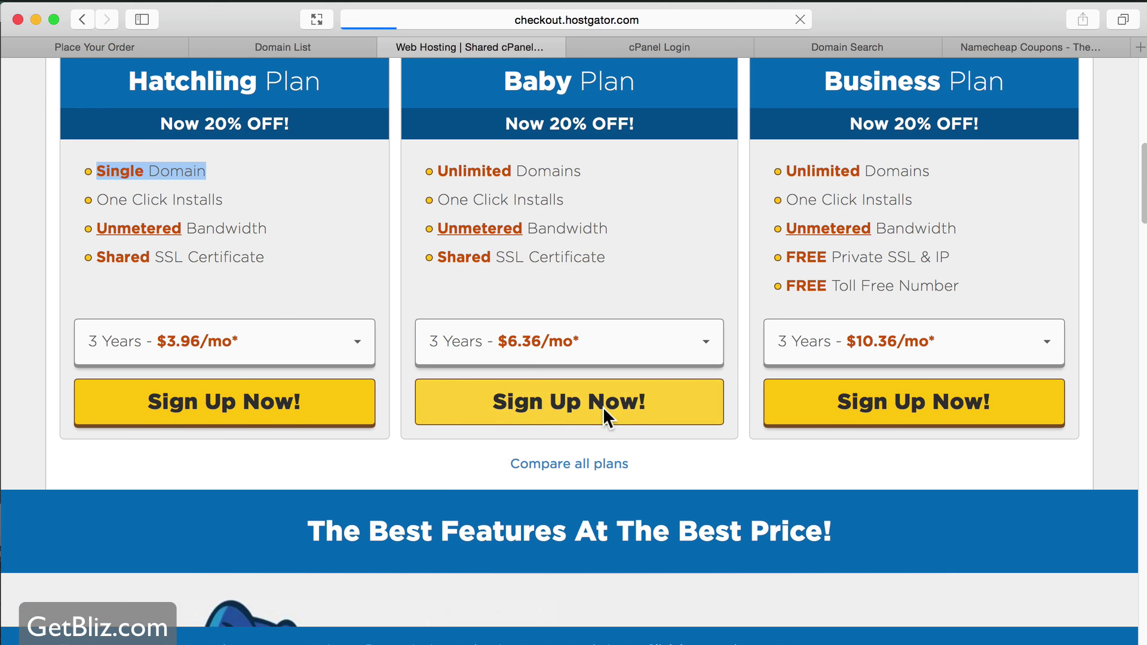
scroll(859, 285, down, 20)
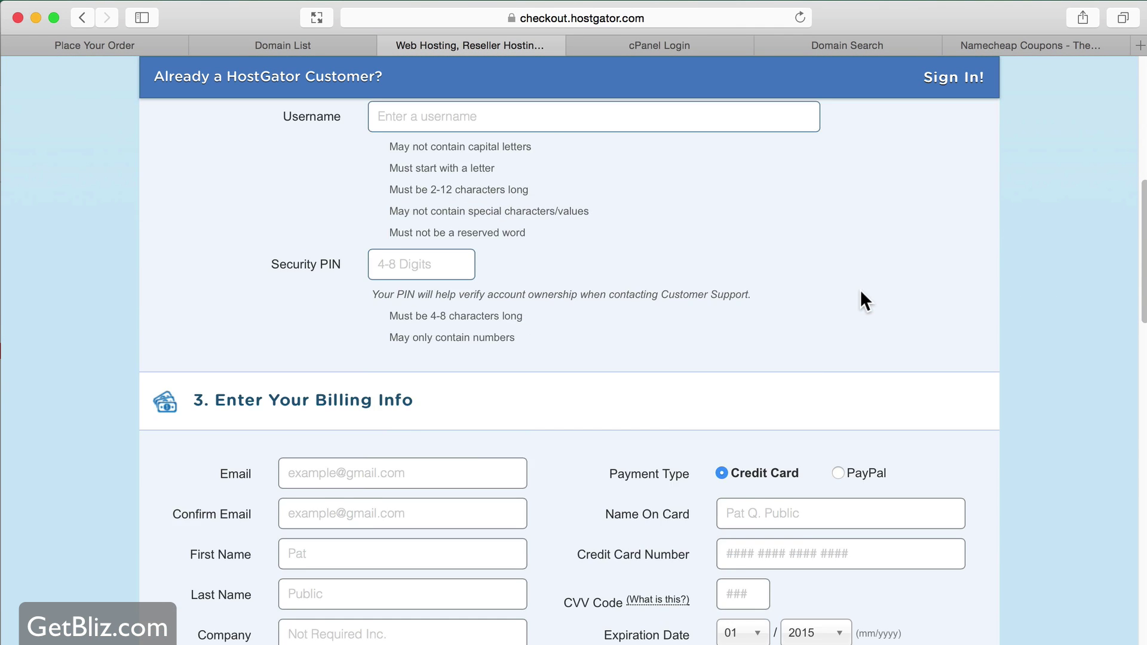
scroll(862, 290, up, 20)
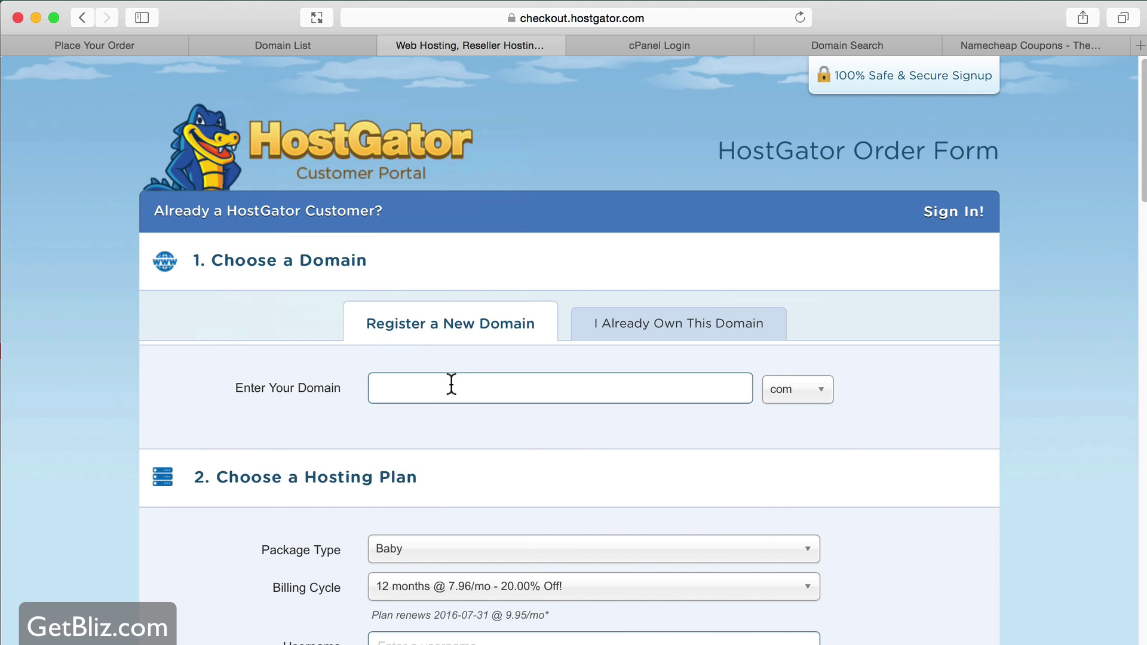
click(678, 324)
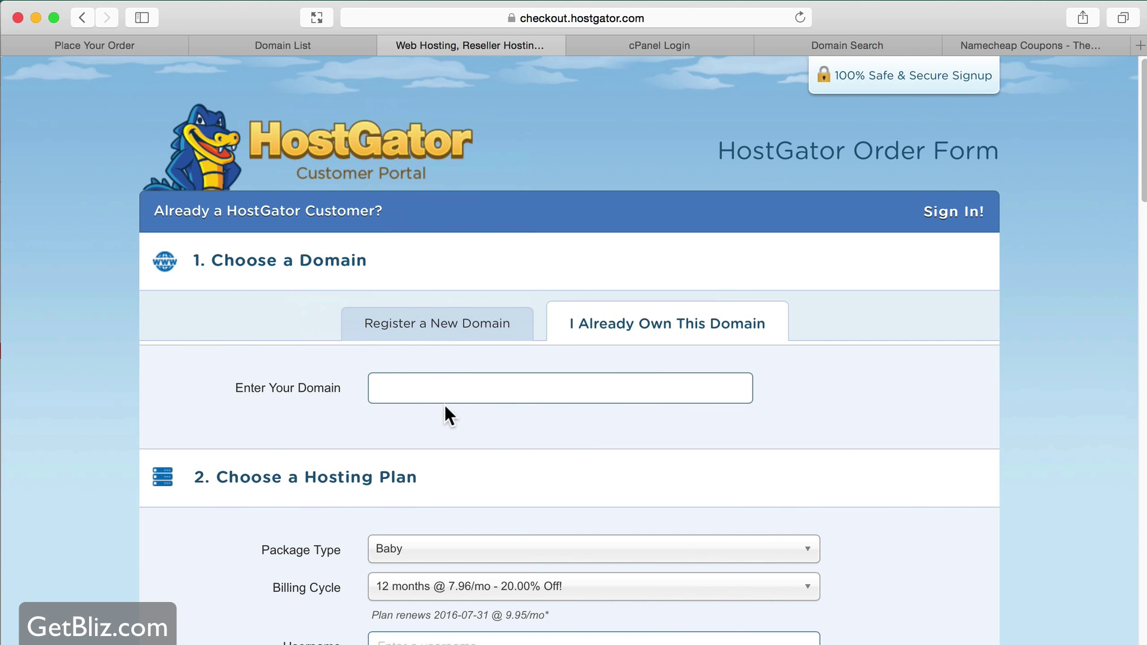
click(468, 336)
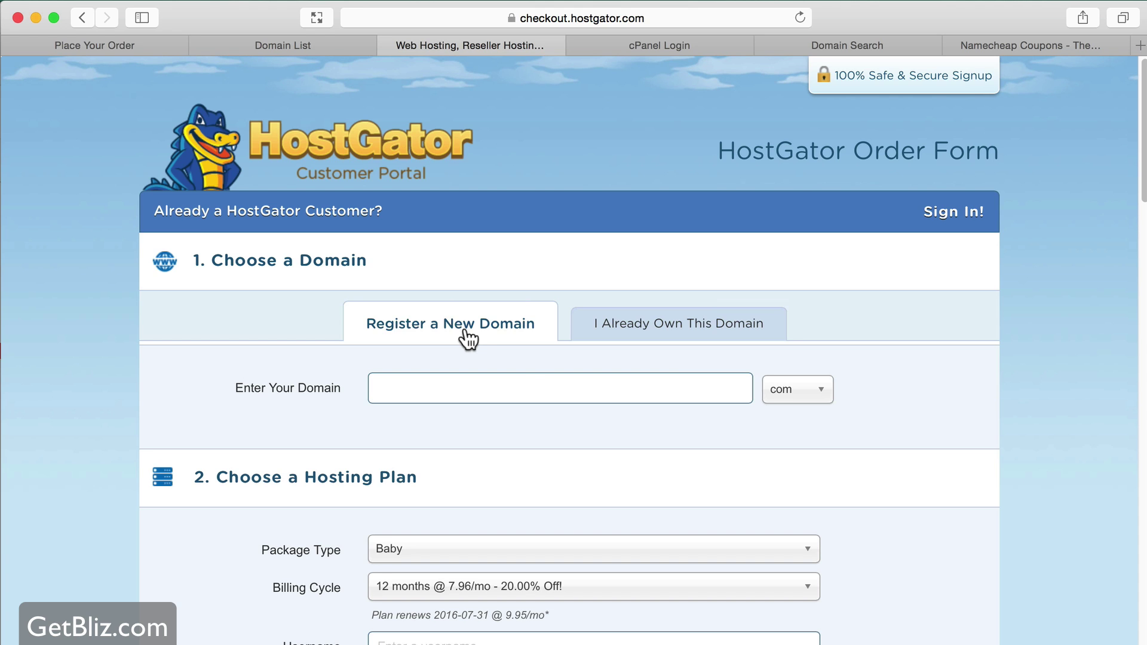
- Enter forcemake as the new domain with the .com extension, adding it at $12.95/yr
click(525, 389)
text(forcemake)
click(809, 395)
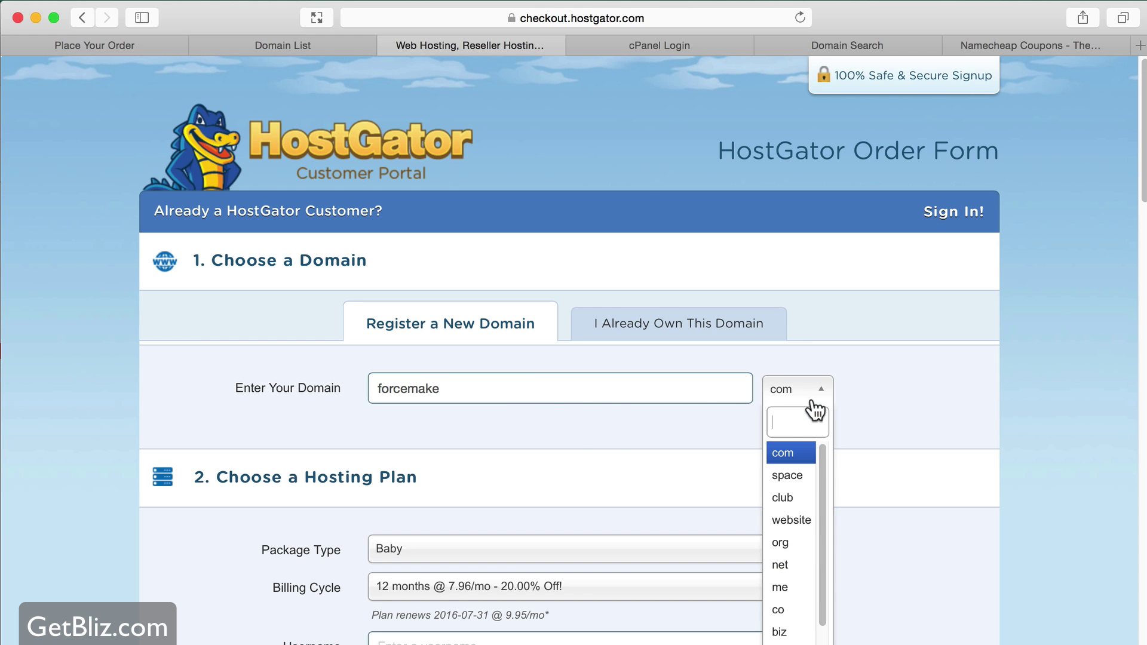
click(808, 468)
click(825, 389)
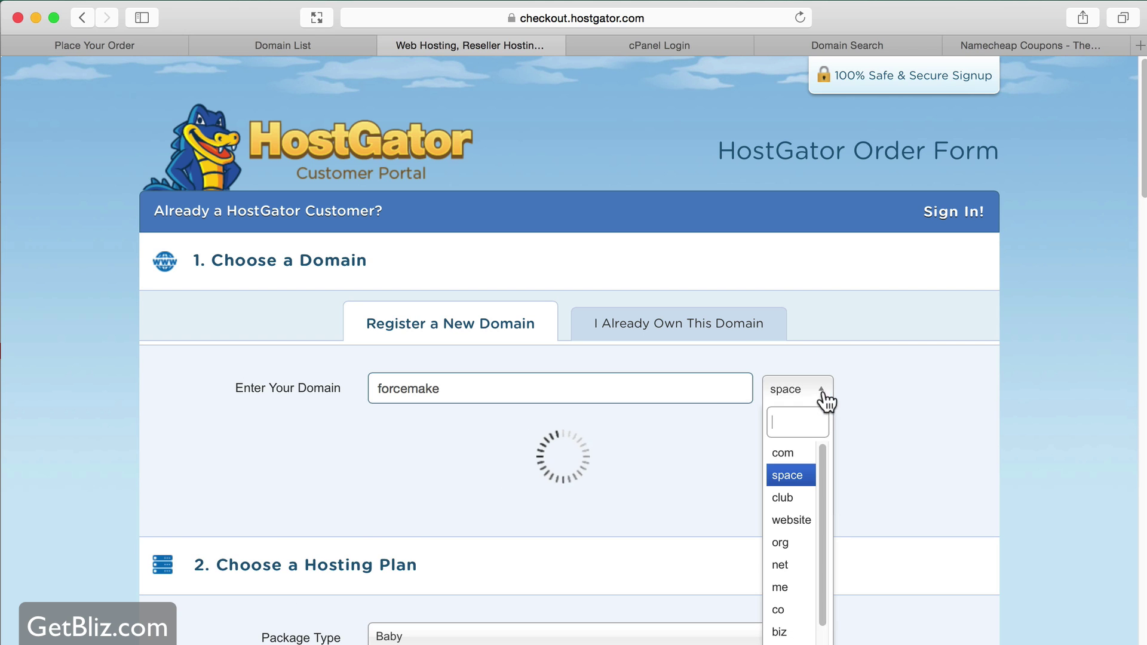
click(791, 459)
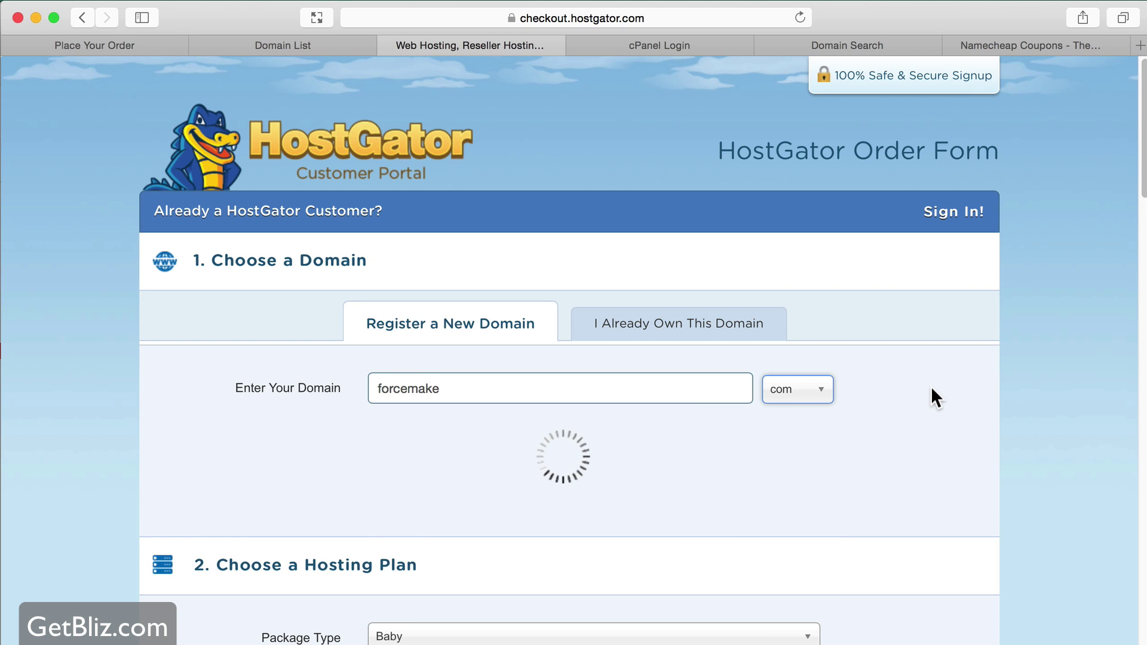
scroll(931, 386, down, 1)
scroll(930, 386, down, 5)
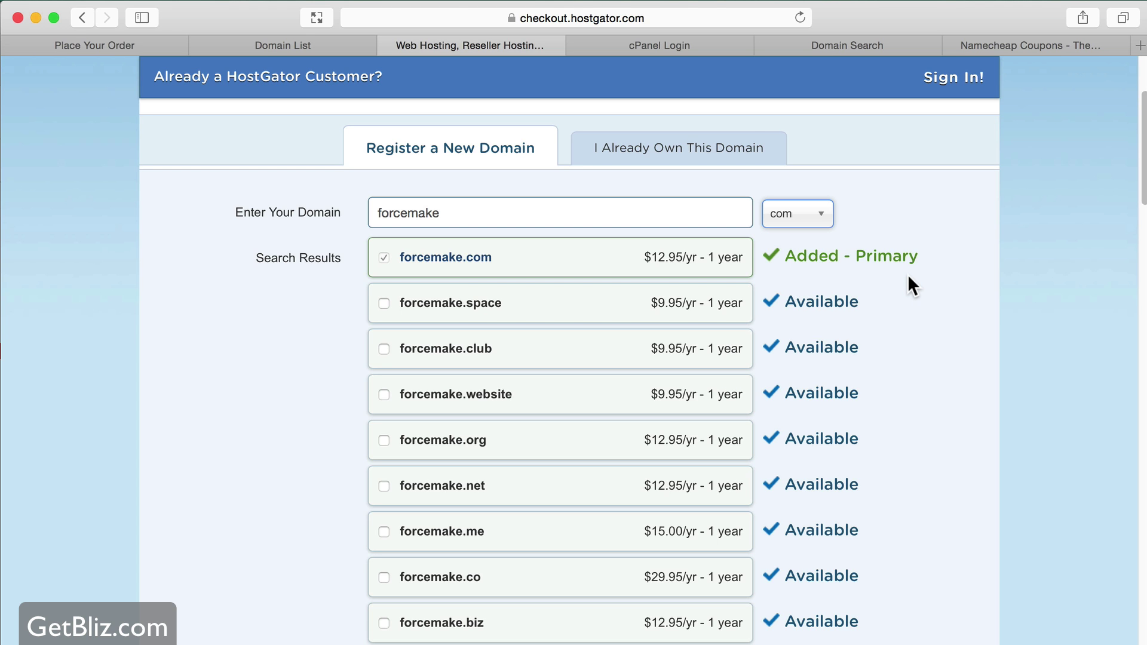
scroll(908, 274, down, 4)
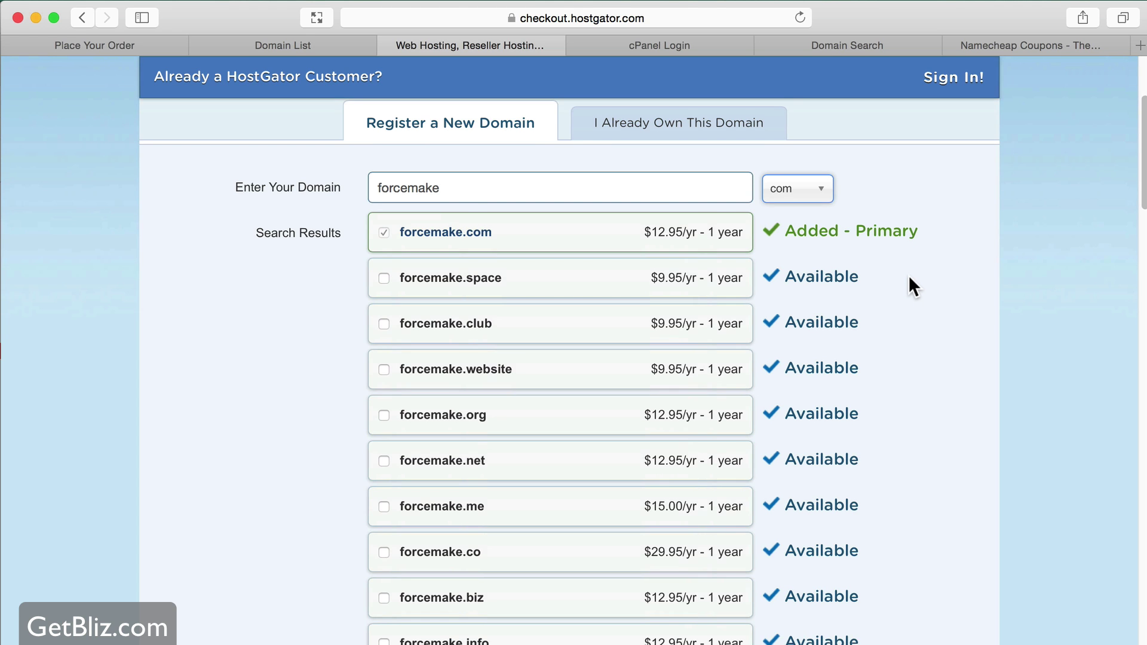
- Choose the 36 months @ $6.36/mo billing cycle, then scroll to Additional Services
scroll(909, 277, down, 10)
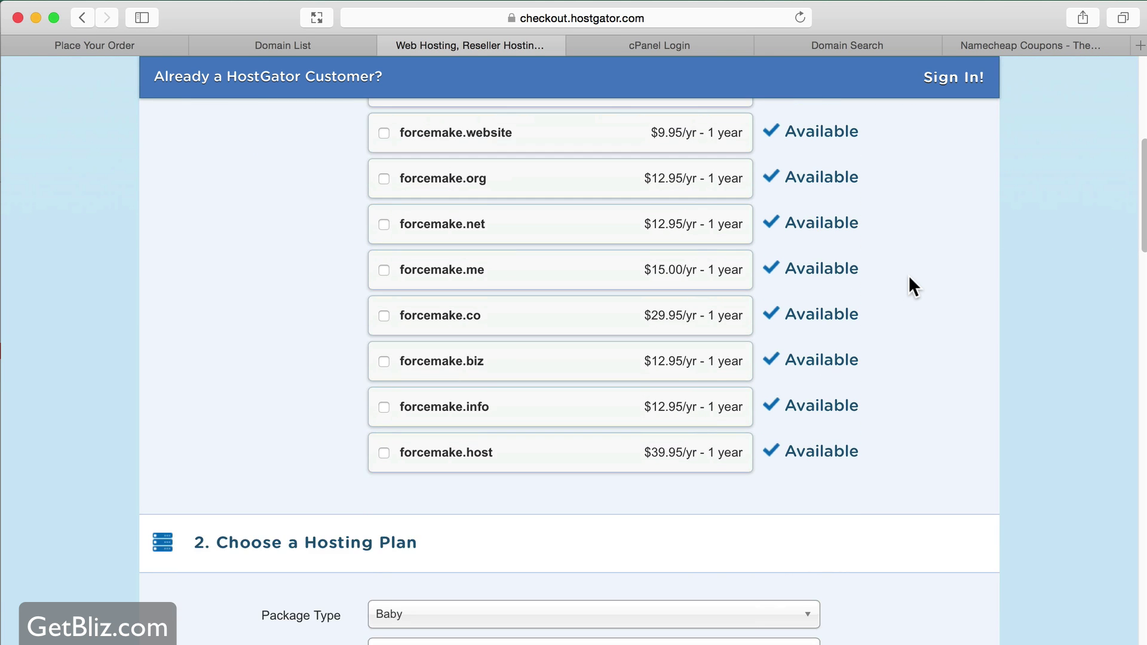
scroll(908, 275, down, 6)
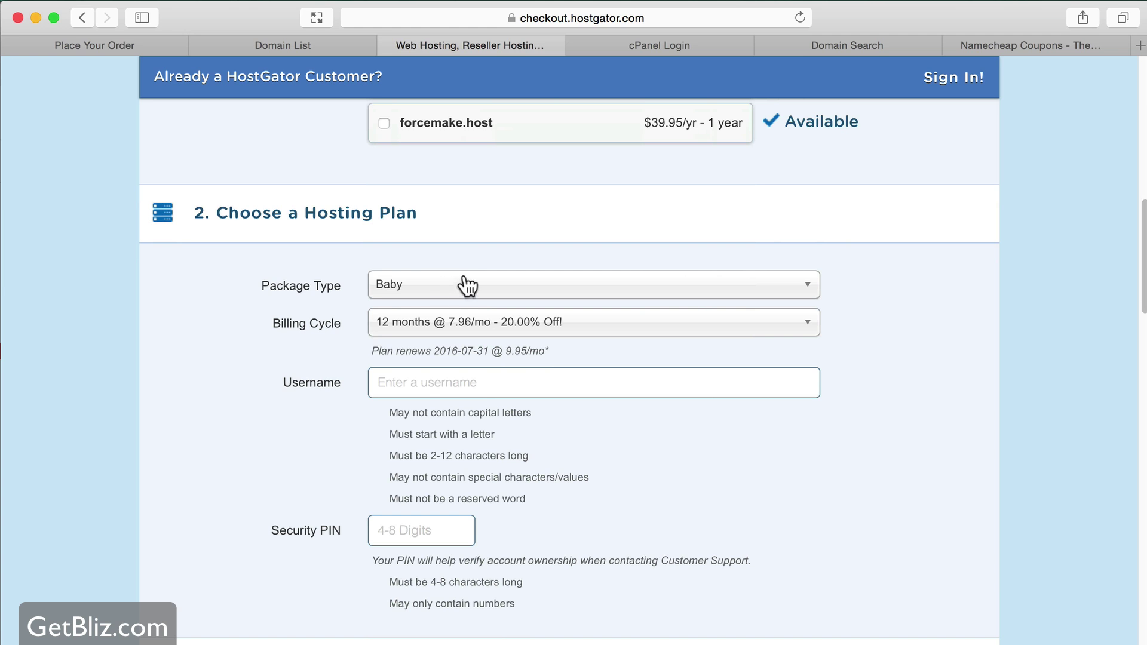
click(454, 332)
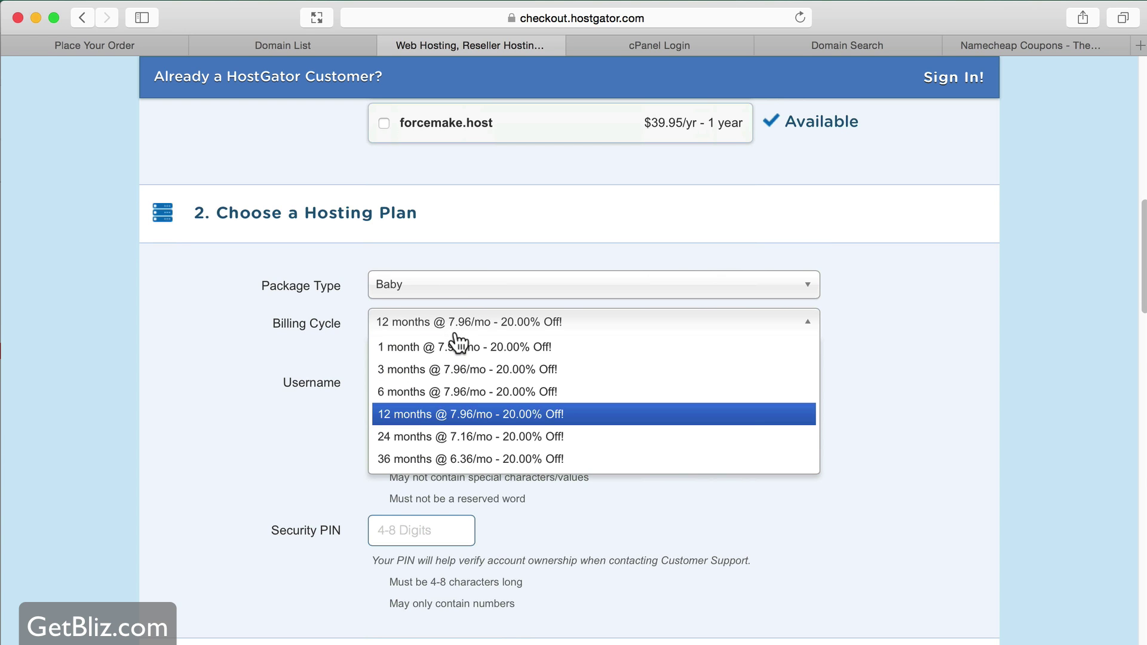
click(492, 459)
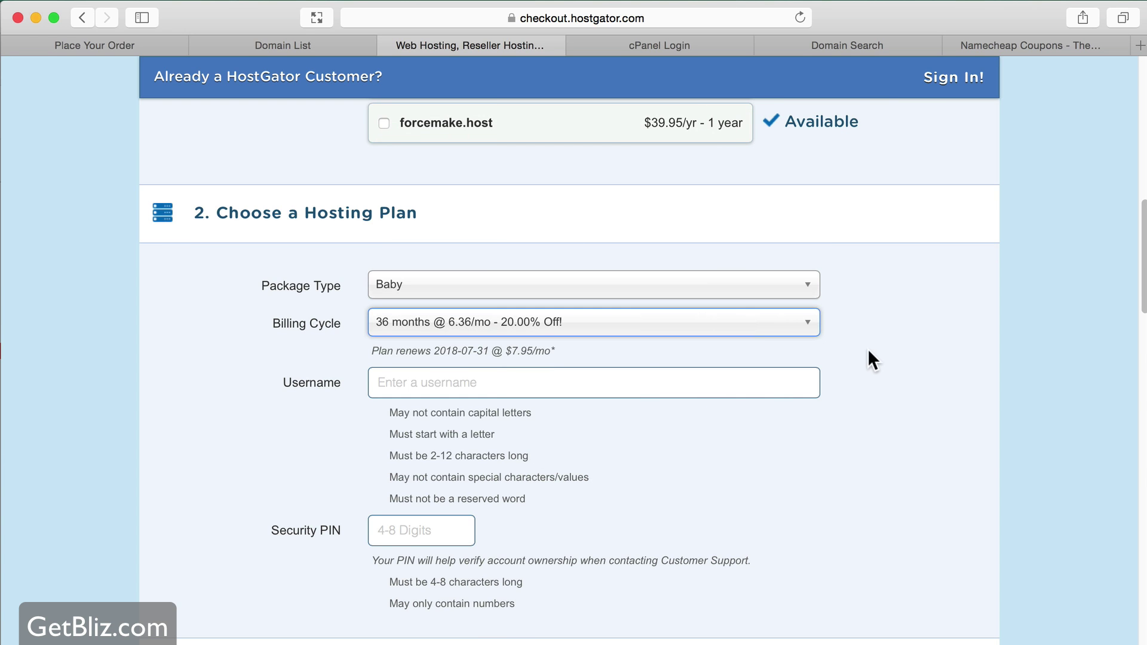
scroll(670, 477, down, 10)
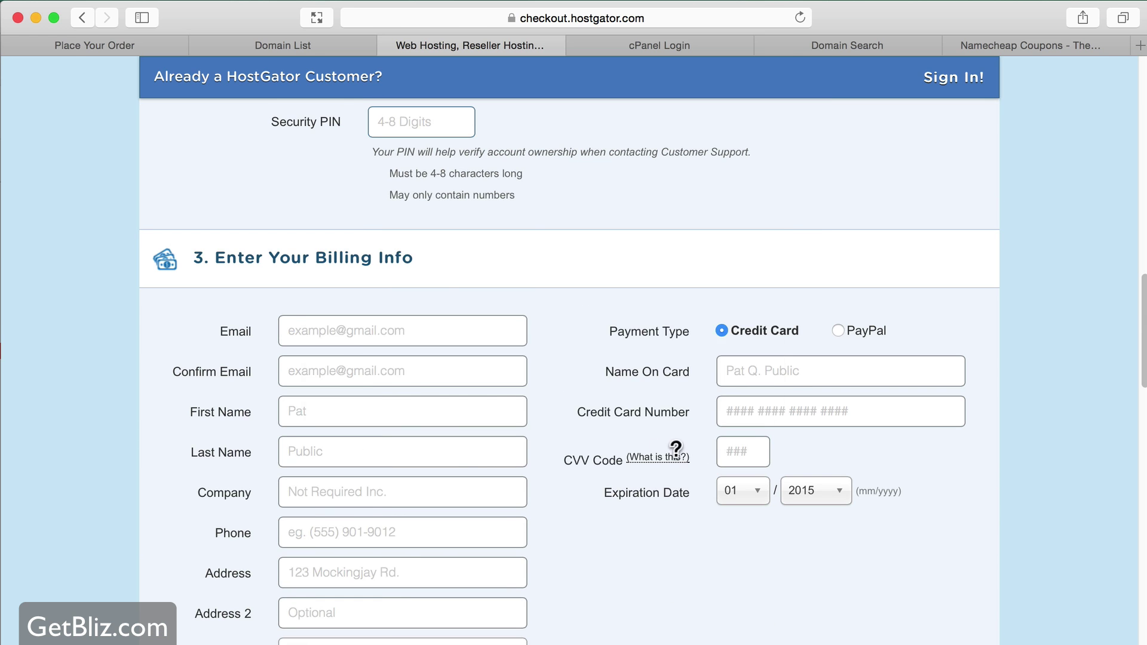
scroll(460, 340, down, 1)
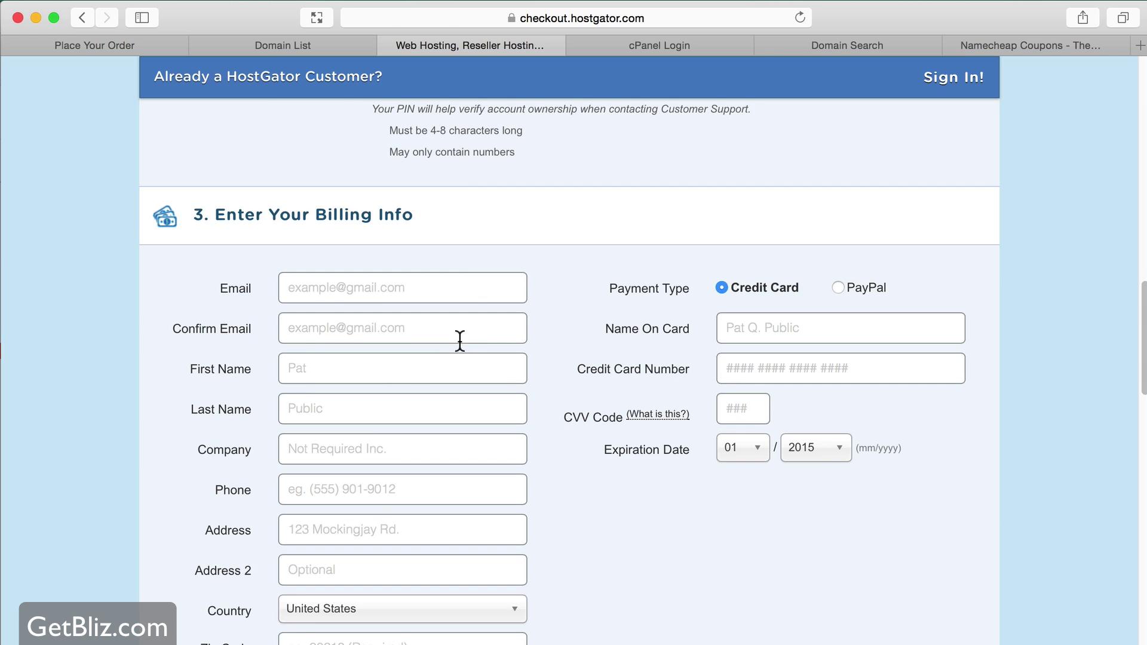
scroll(460, 342, down, 10)
scroll(583, 349, down, 6)
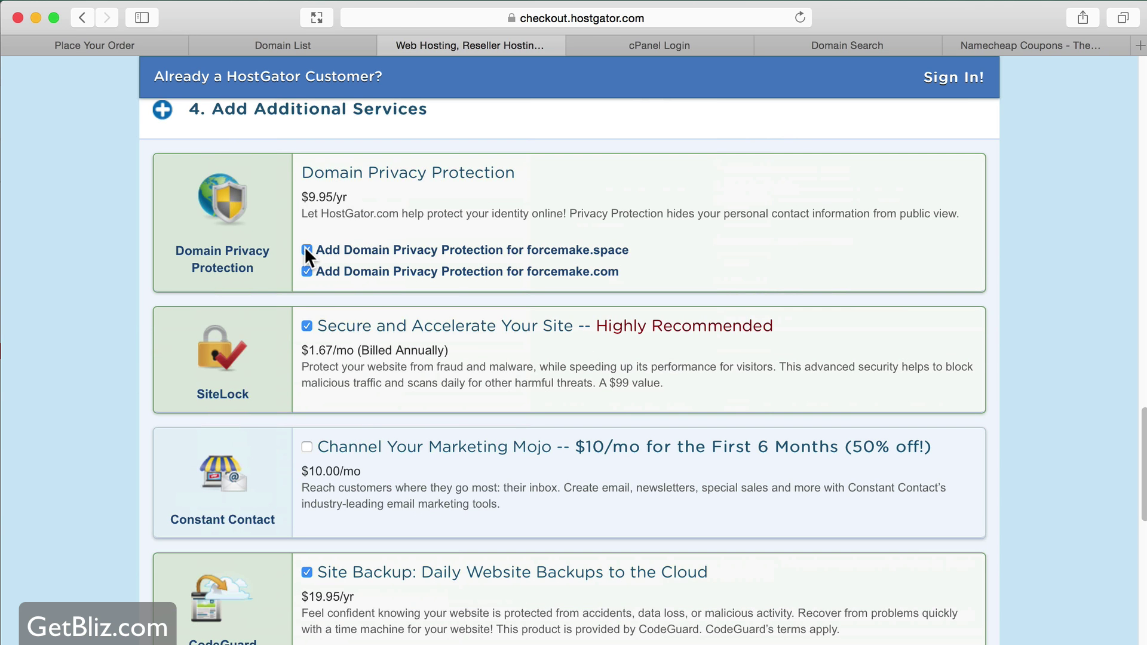
- Replace the SNAPPY coupon with GRUMO25OFF and validate it
scroll(311, 258, down, 4)
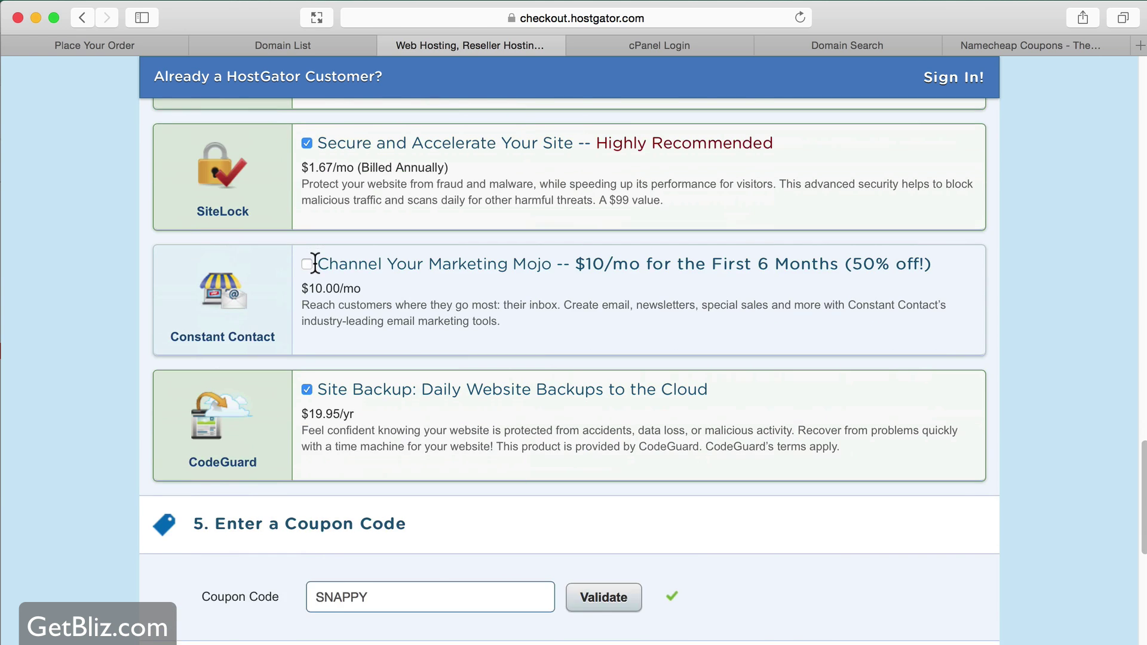
scroll(315, 263, down, 7)
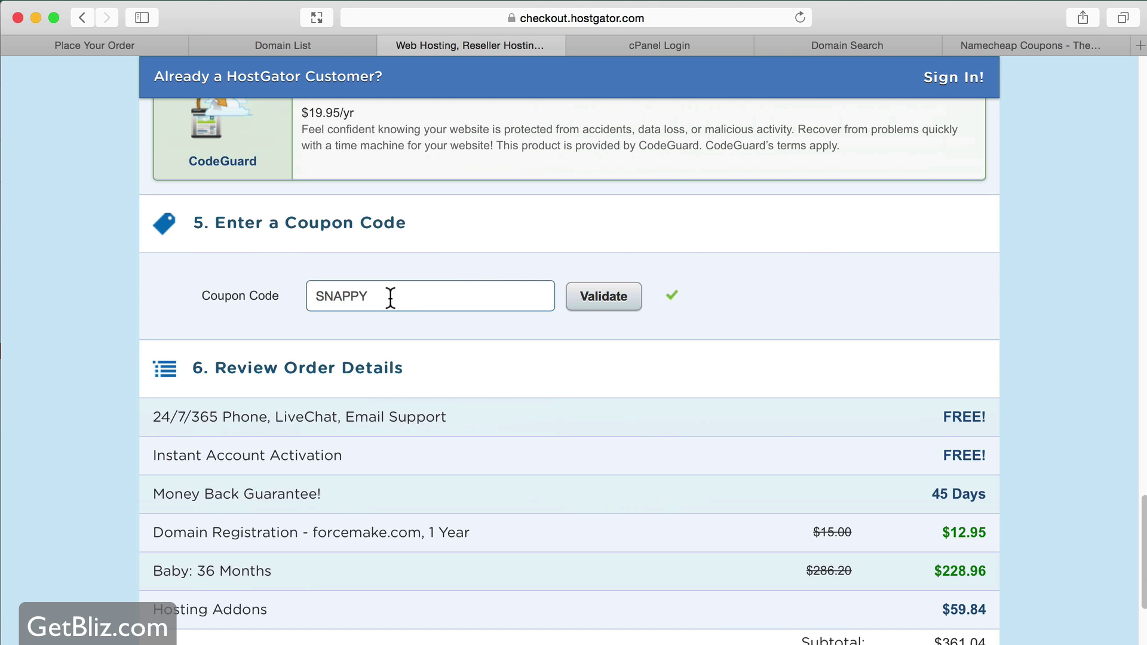
double_click(390, 297)
text(GRUMO25OFF)
click(614, 306)
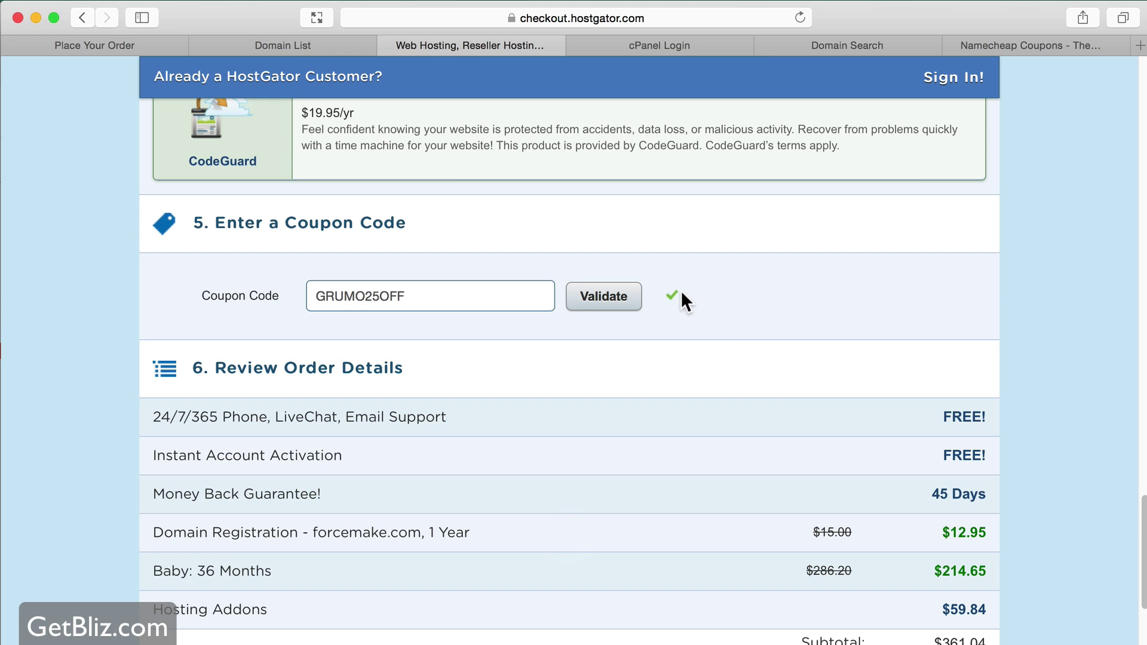
- Try the SNAPPY coupon instead to compare the discount
scroll(726, 319, down, 5)
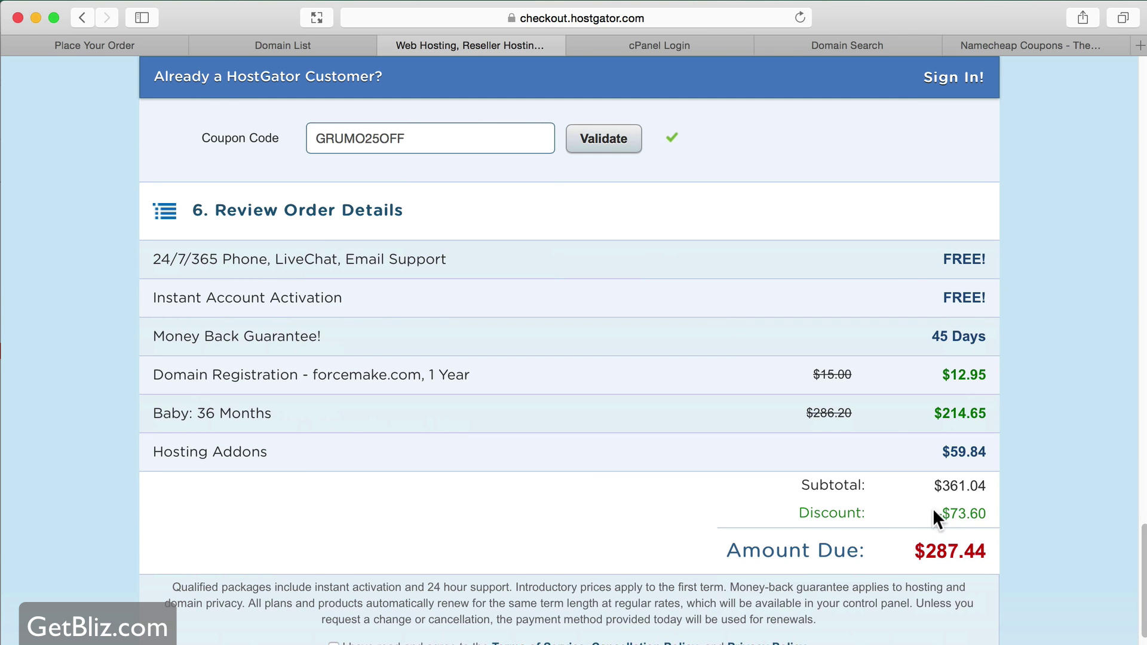
double_click(436, 141)
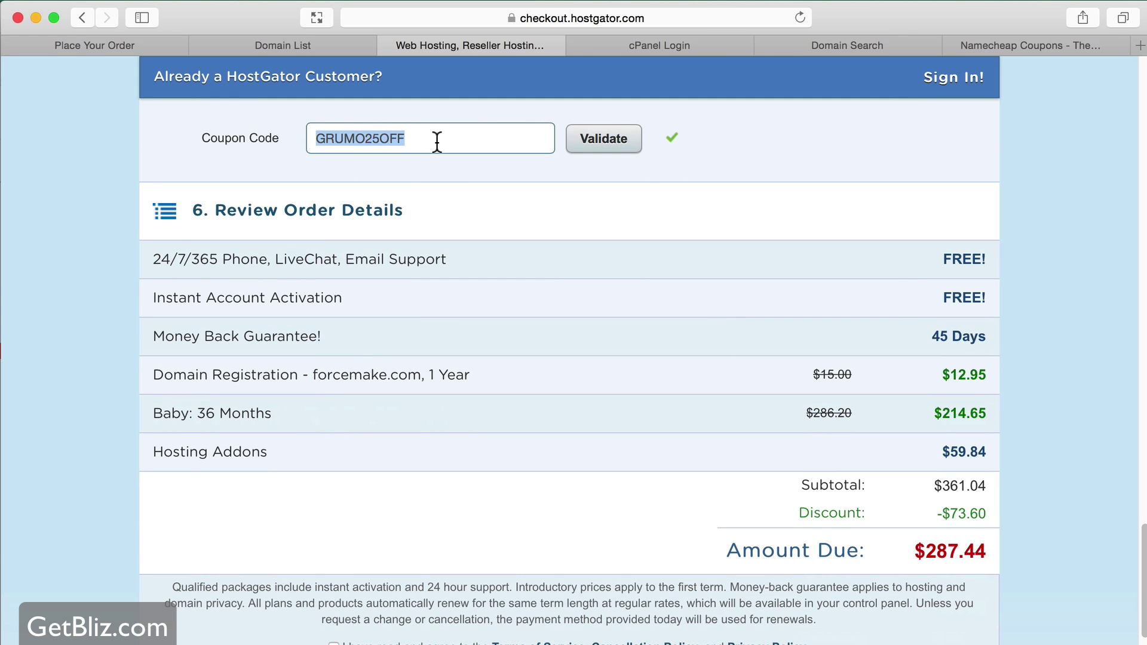
text(SnaPPY)
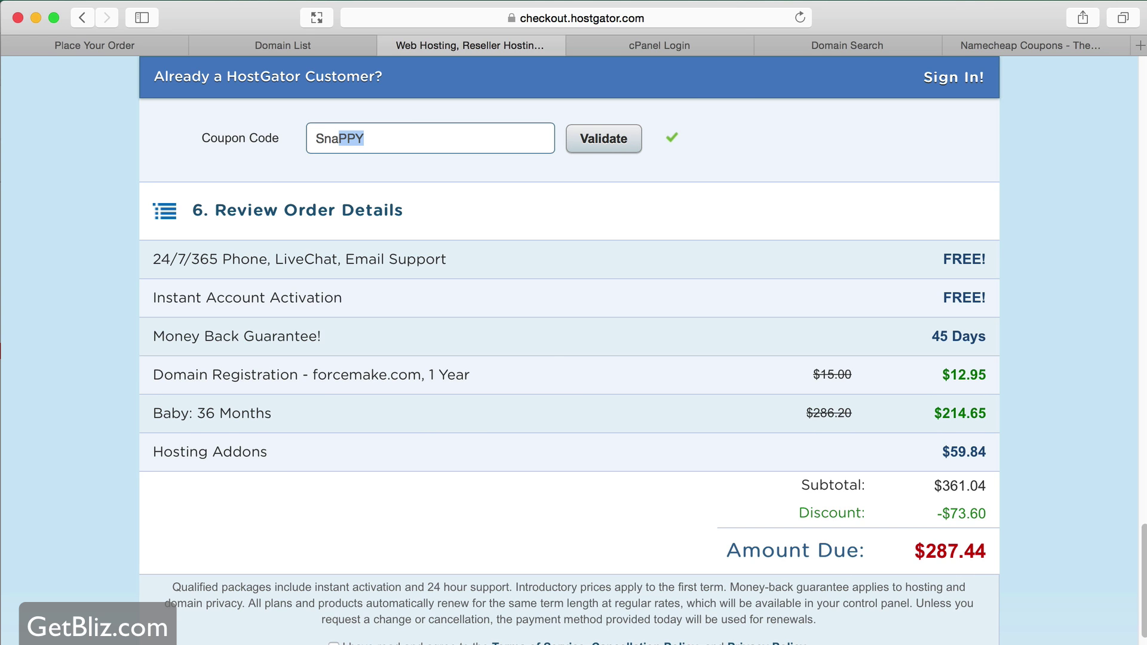
click(624, 146)
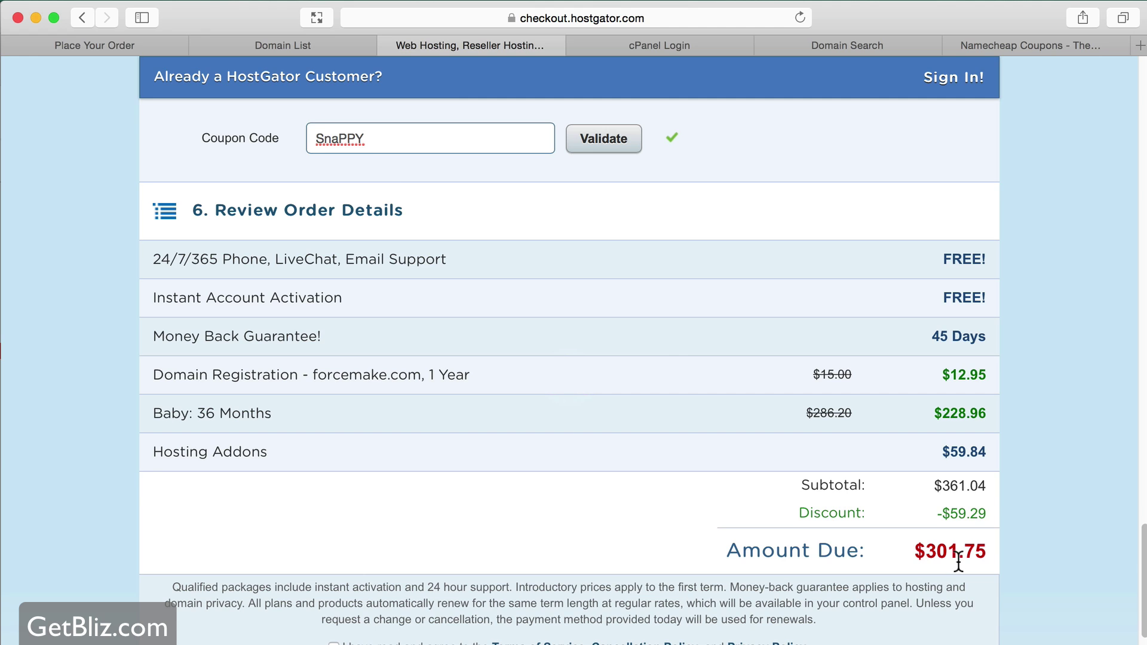
- Re-enter GRUMO25OFF and validate it, giving a $73.60 discount and $287.44 due
double_click(374, 138)
text(GRUMO25OFF)
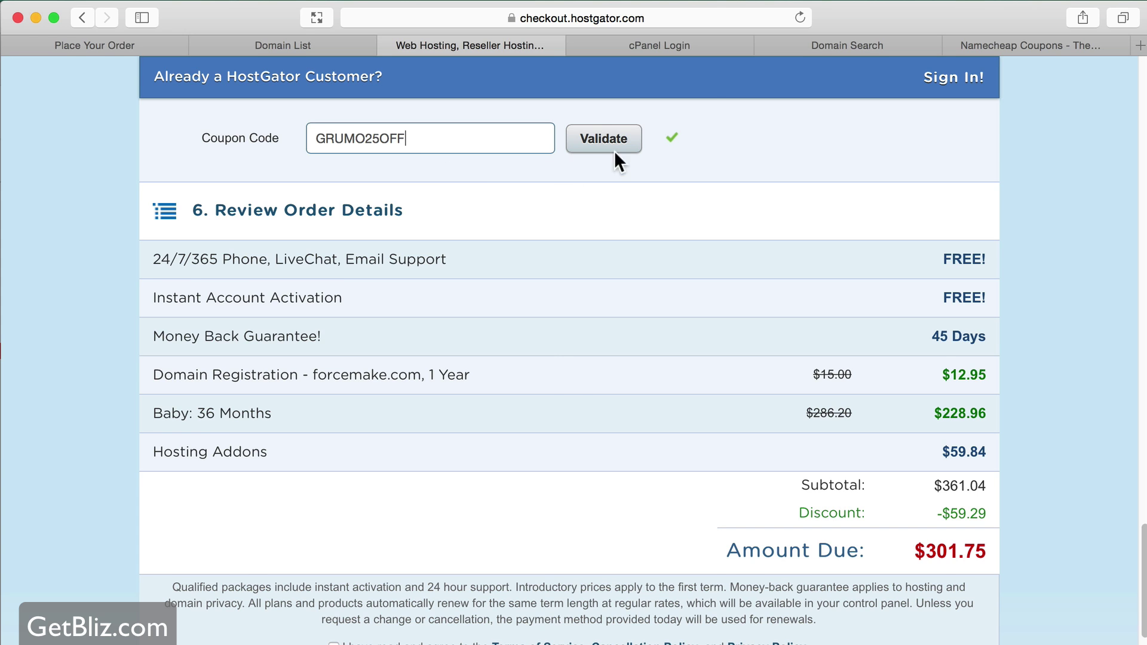
click(614, 150)
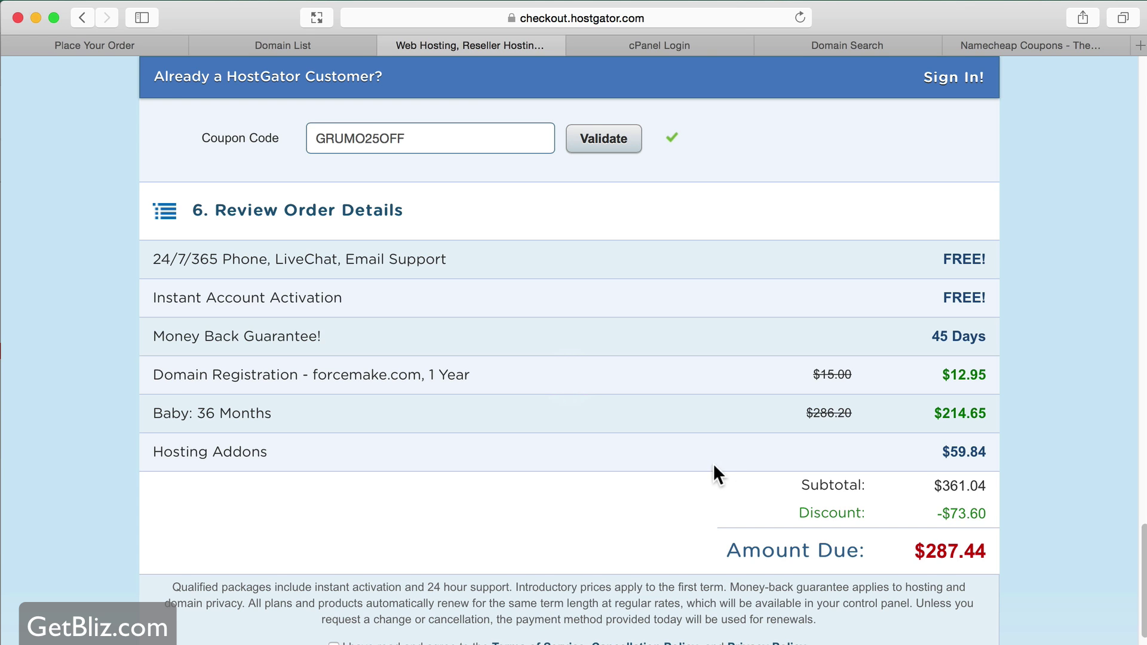
scroll(714, 471, down, 5)
- Tick the I have read and agree checkbox for the terms and policies
click(334, 457)
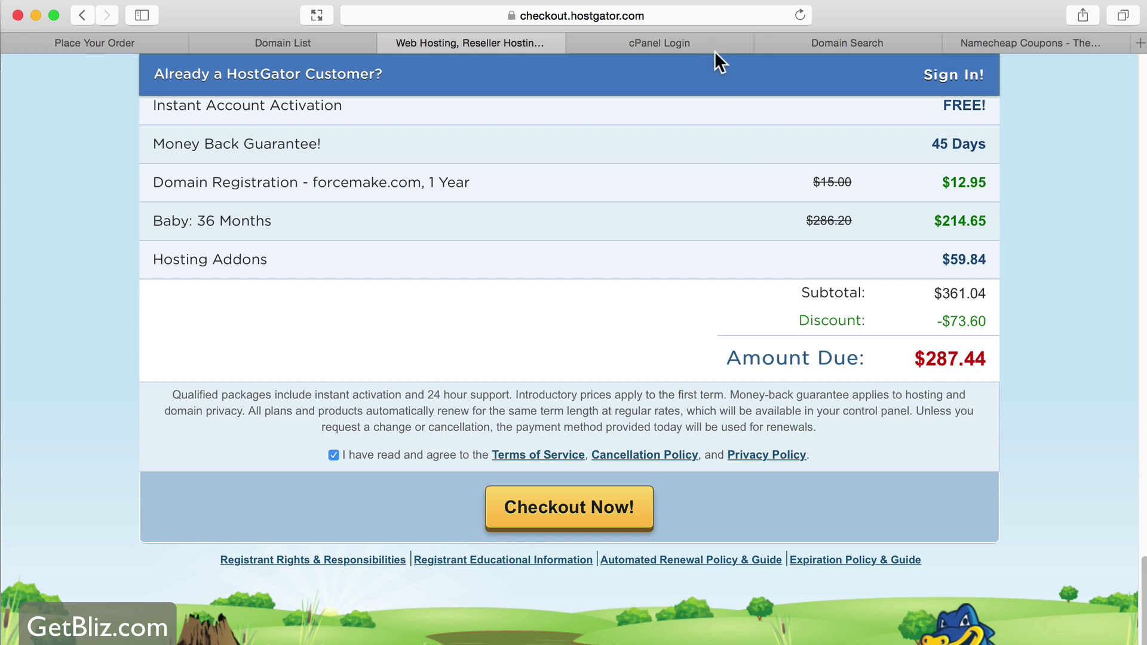
- Log in to cPanel with the saved credentials
click(665, 39)
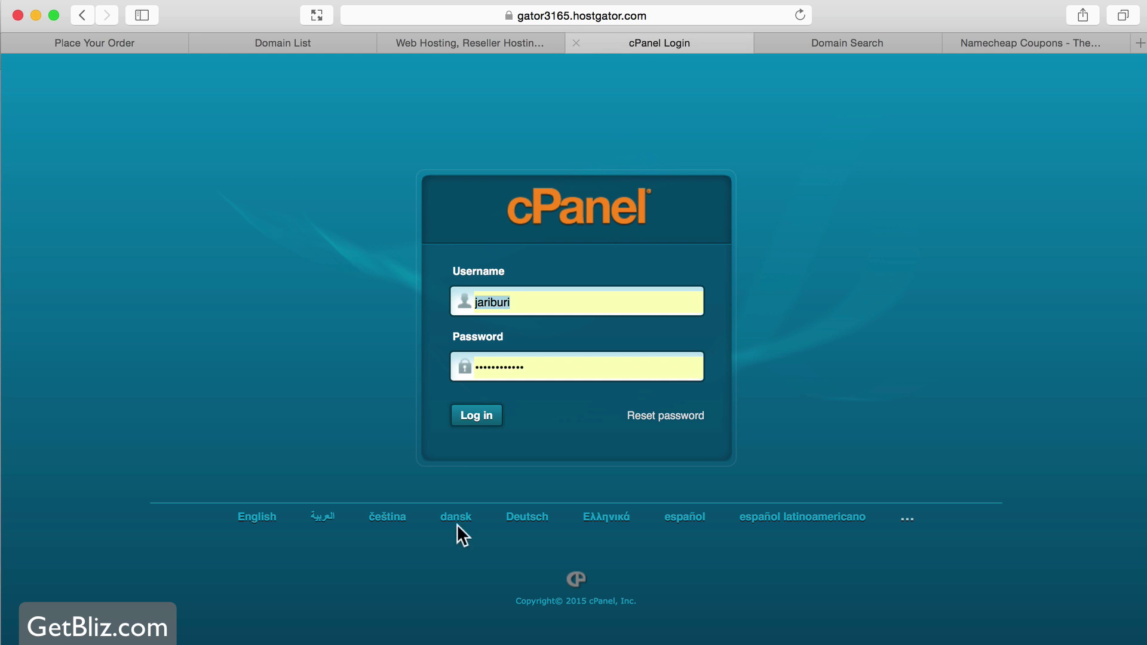
click(472, 417)
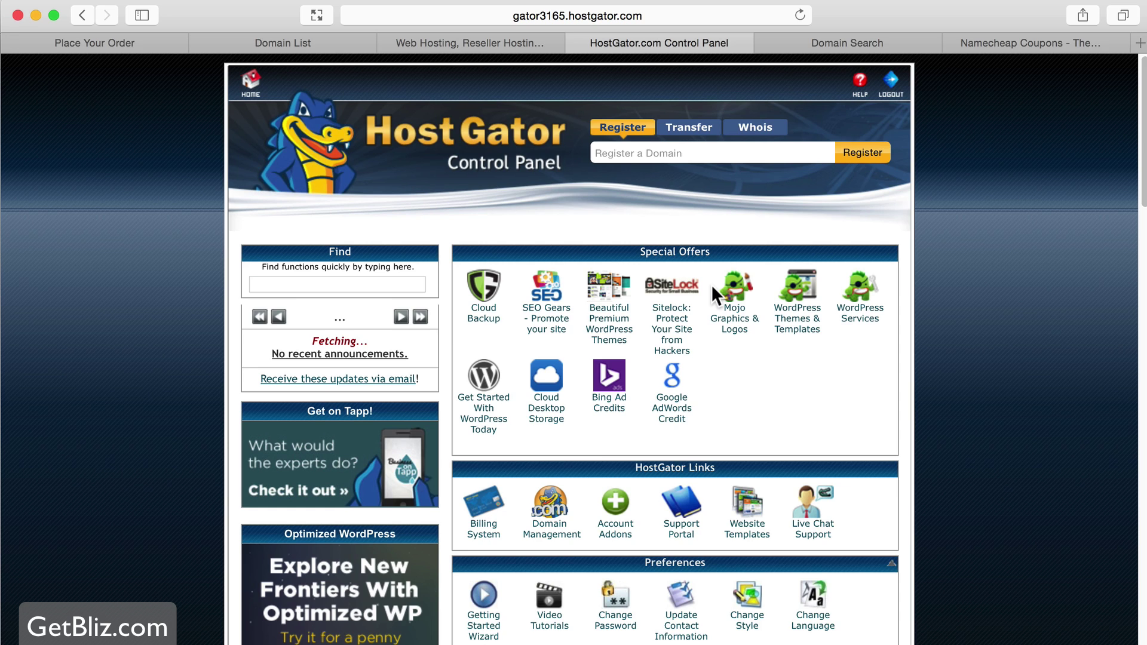
scroll(711, 284, down, 10)
scroll(712, 287, down, 15)
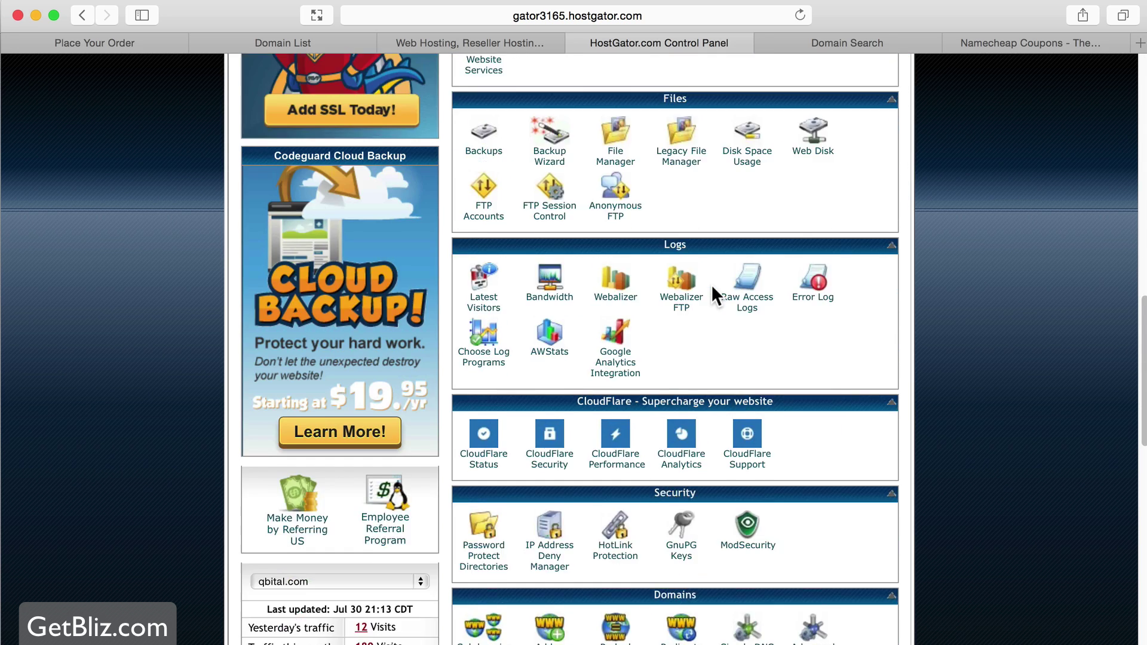
- Copy name server ns6329.hostgator.com and go back to the Namecheap domain list
scroll(710, 284, down, 5)
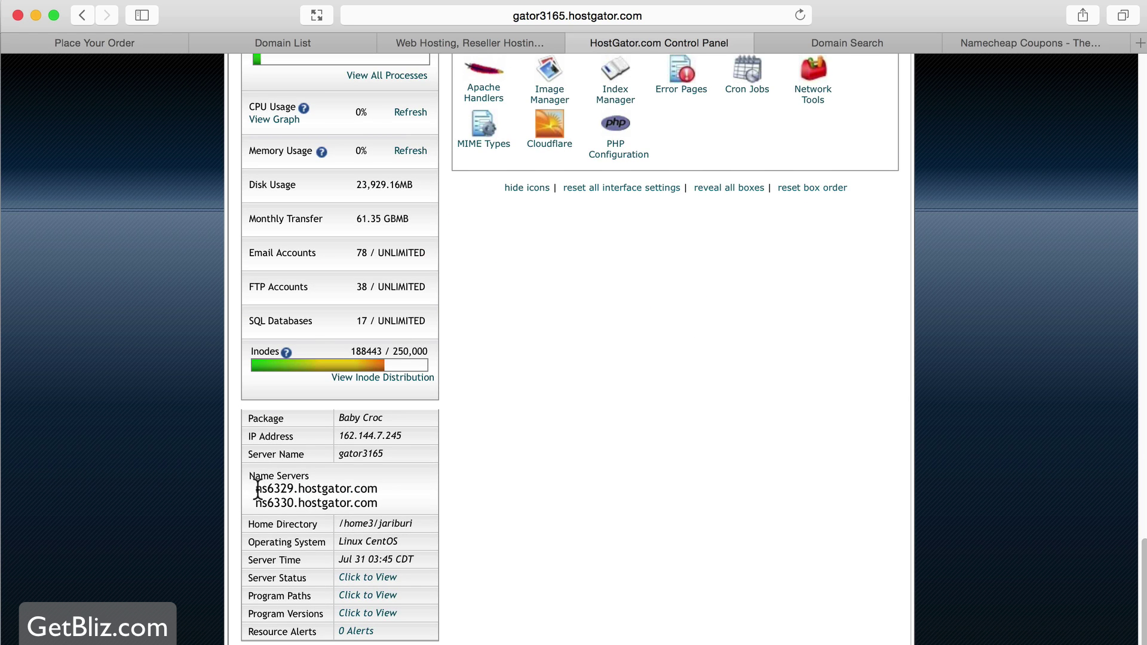
drag(254, 488, 378, 488)
key(super+c)
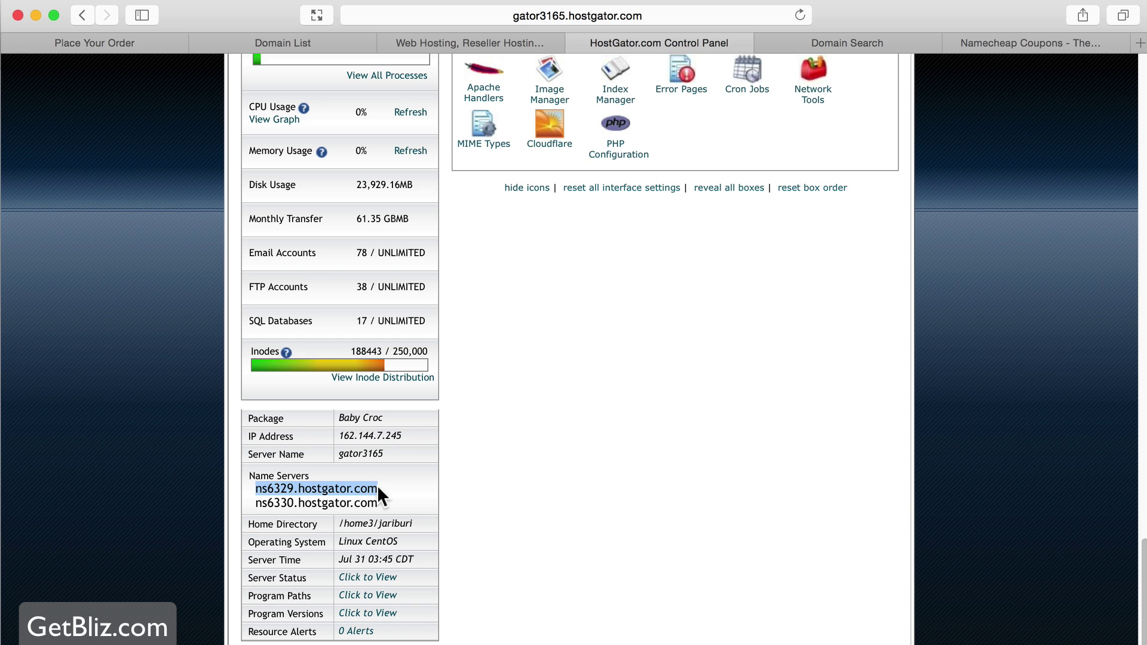
click(305, 41)
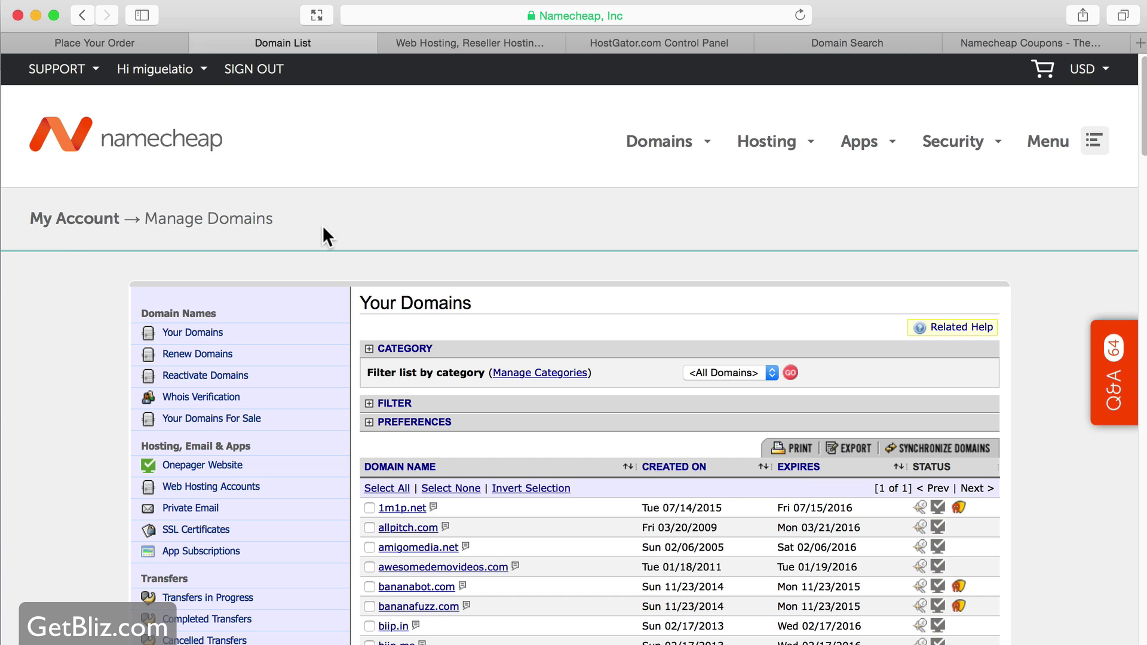
- Scroll to blizbook.com in the Your Domains list and open its Modify Domain page
scroll(363, 226, down, 5)
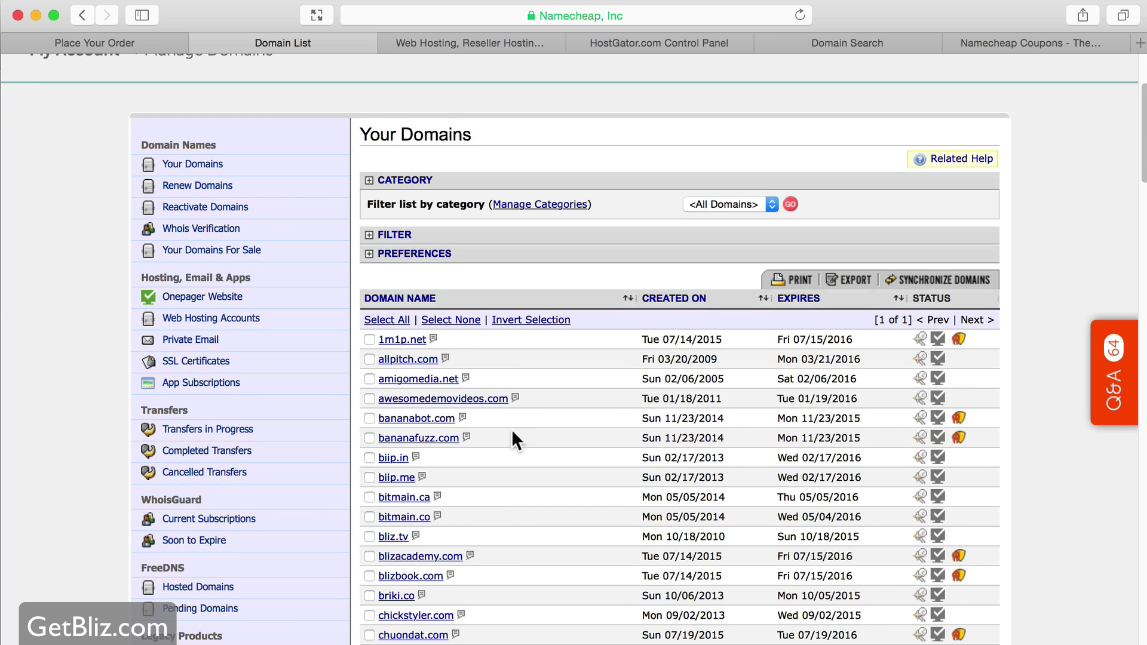
scroll(512, 429, down, 1)
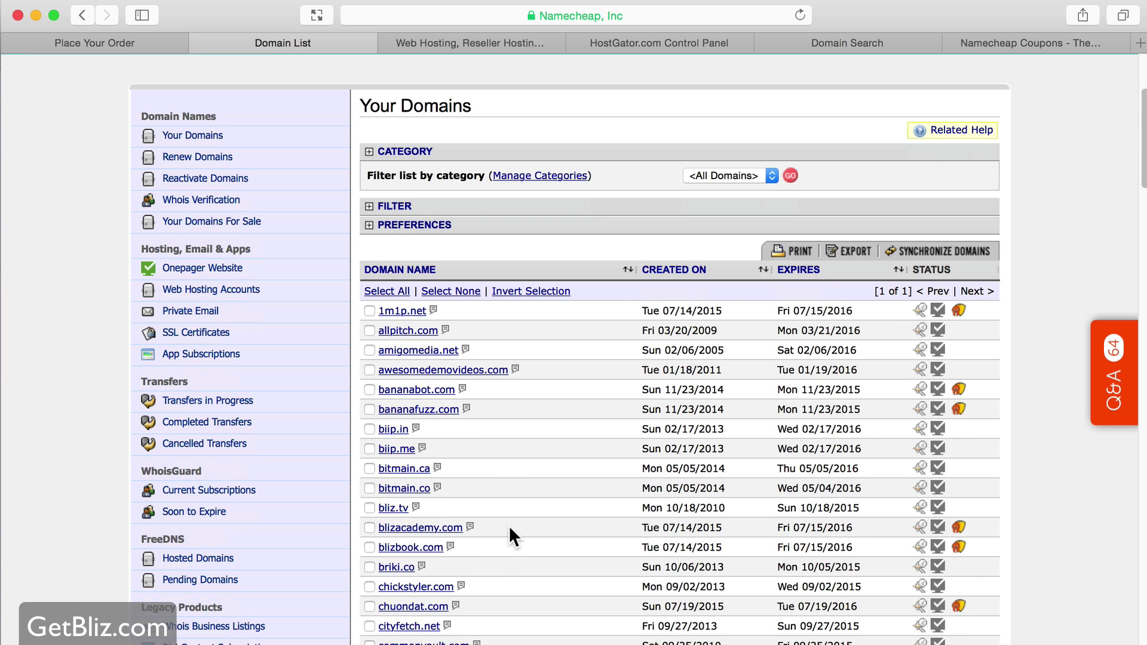
scroll(506, 536, down, 2)
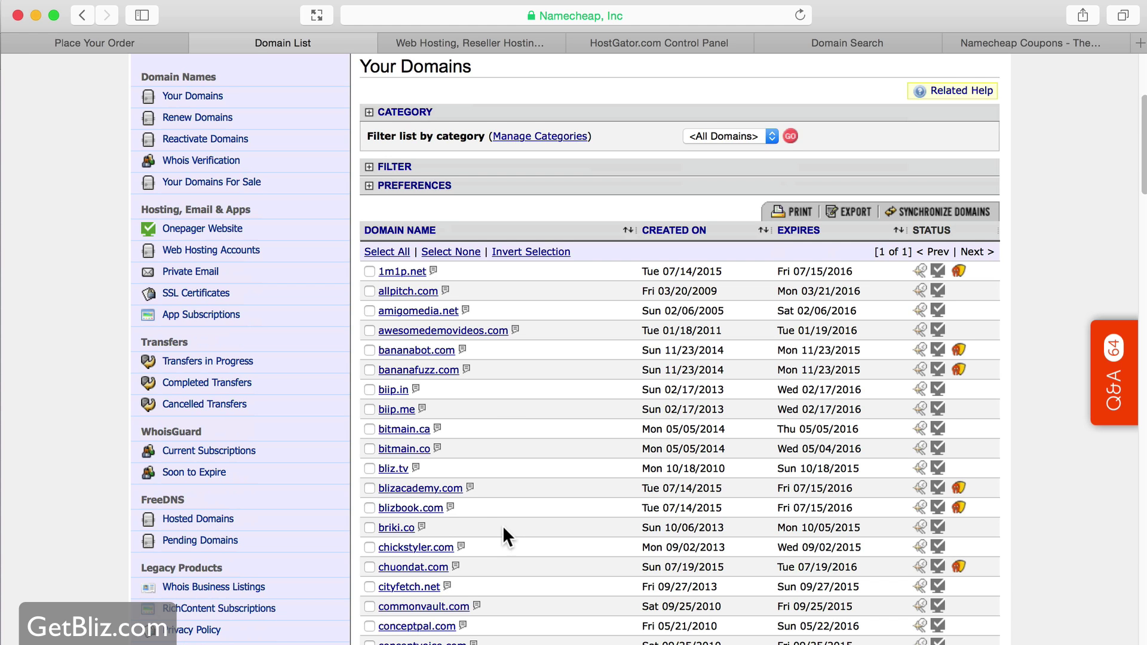
click(429, 509)
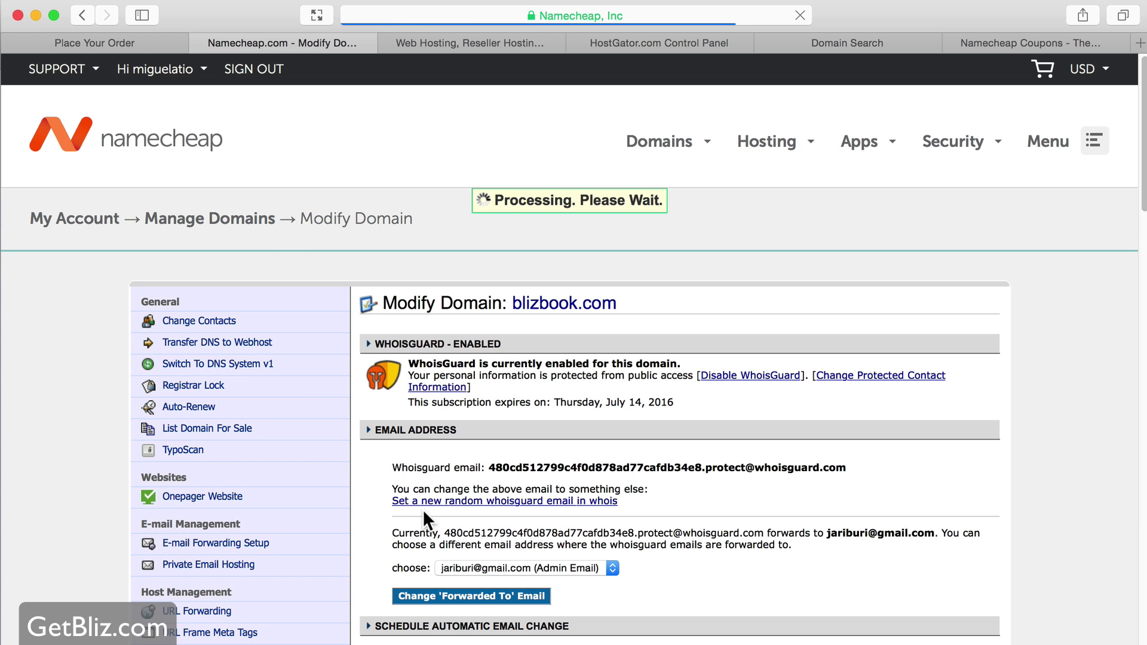
- Set blizbook.com's name servers to ns6329.hostgator.com and ns6330.hostgator.com, then copy the domain name
click(202, 342)
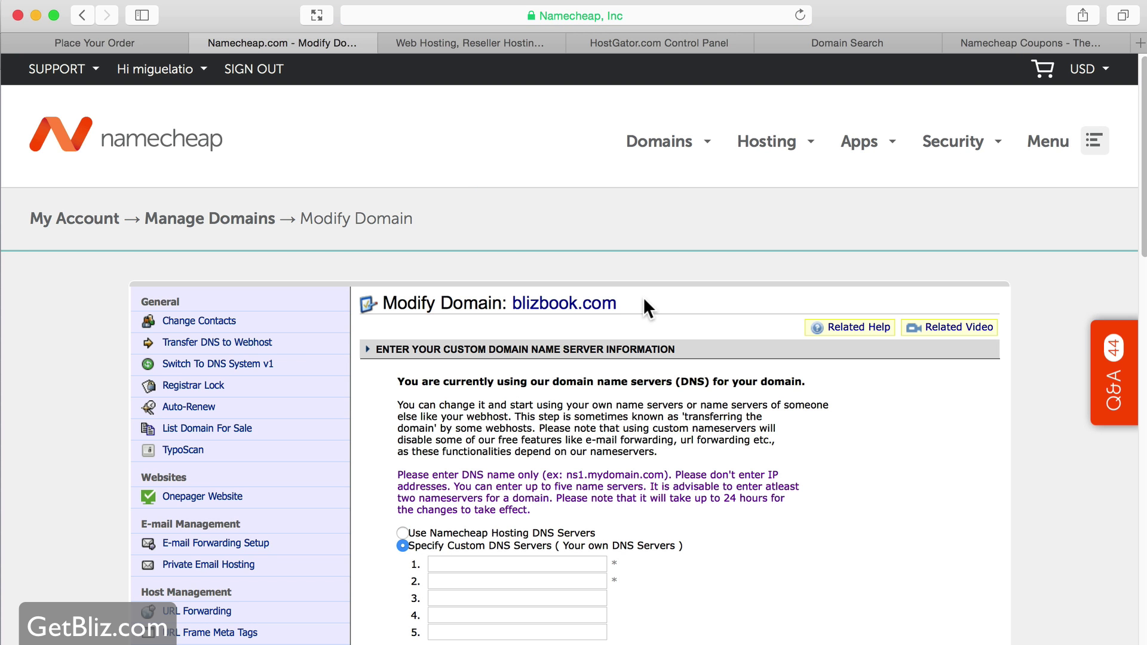
click(459, 564)
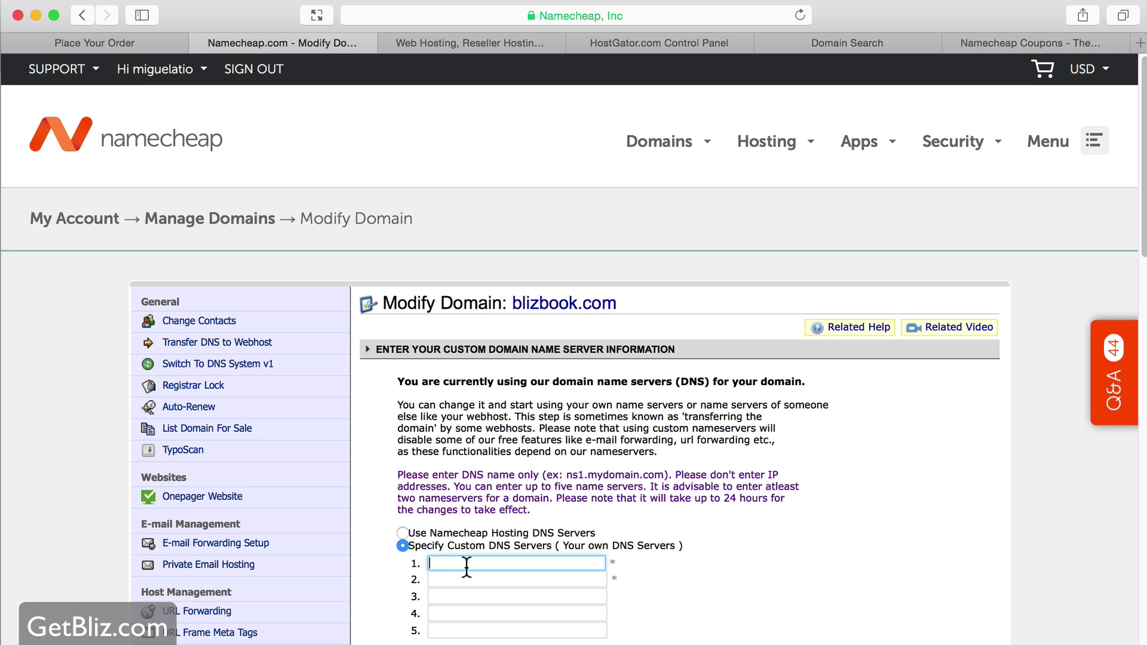
key(super+v)
click(511, 578)
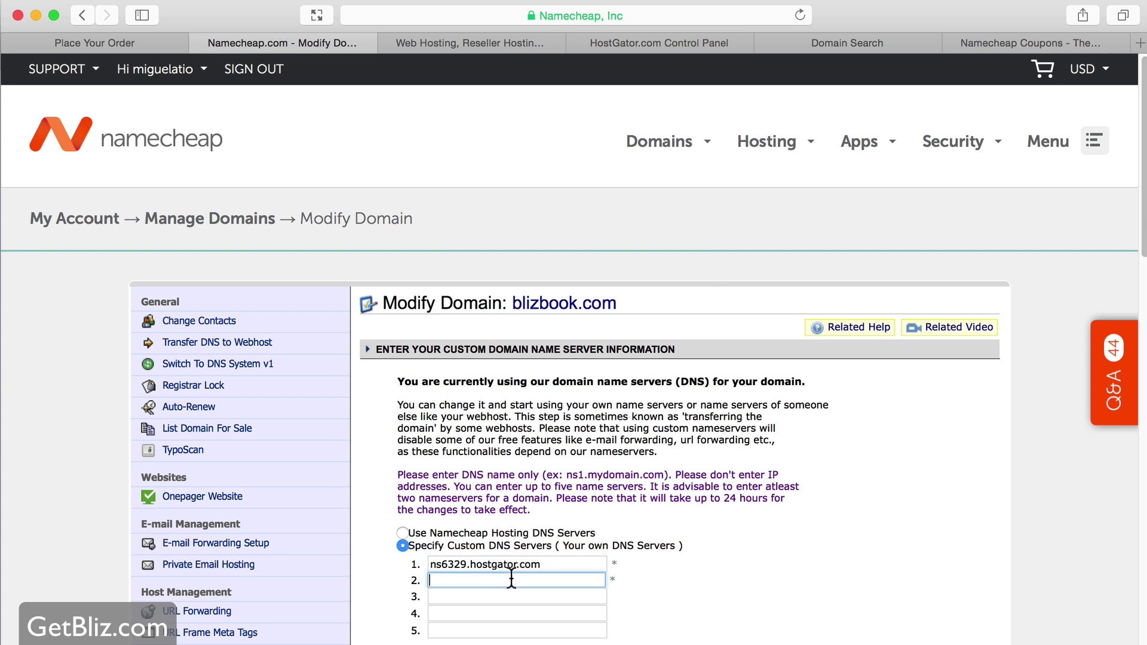
click(644, 44)
drag(380, 511, 256, 503)
key(super+c)
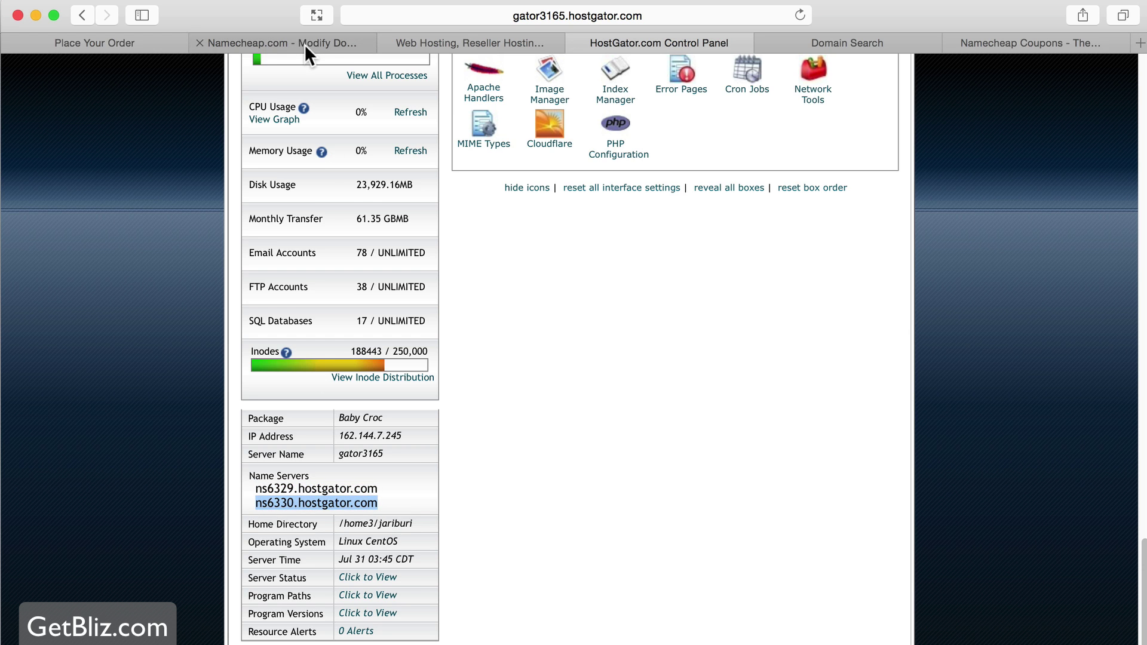
click(304, 44)
key(super+v)
scroll(632, 607, down, 1)
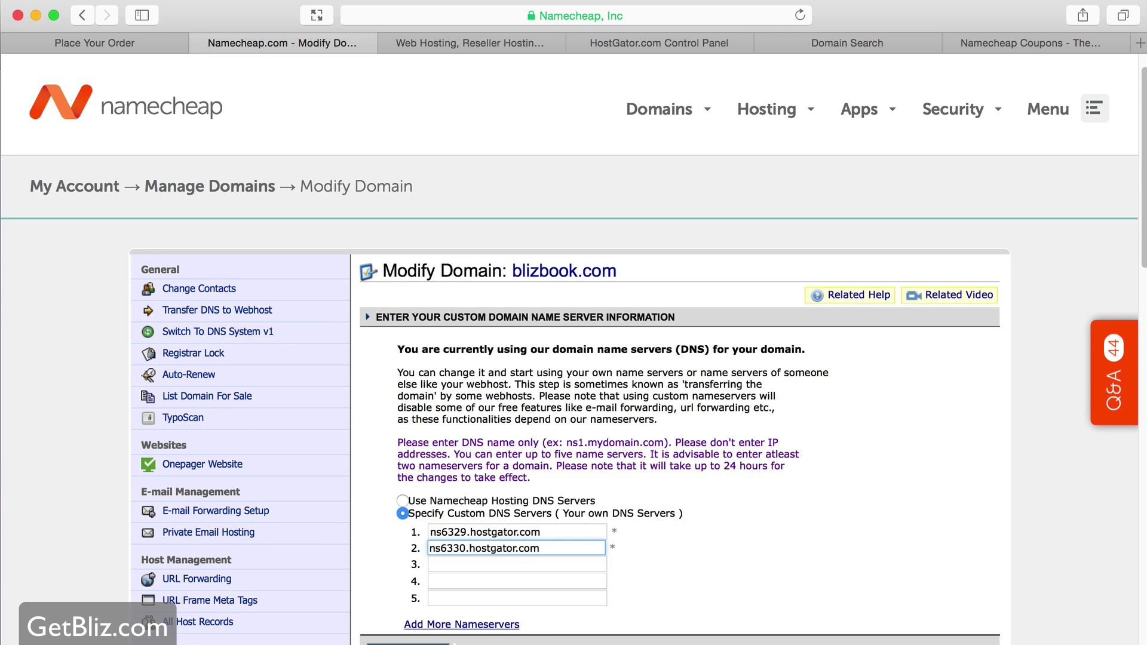
key(Return)
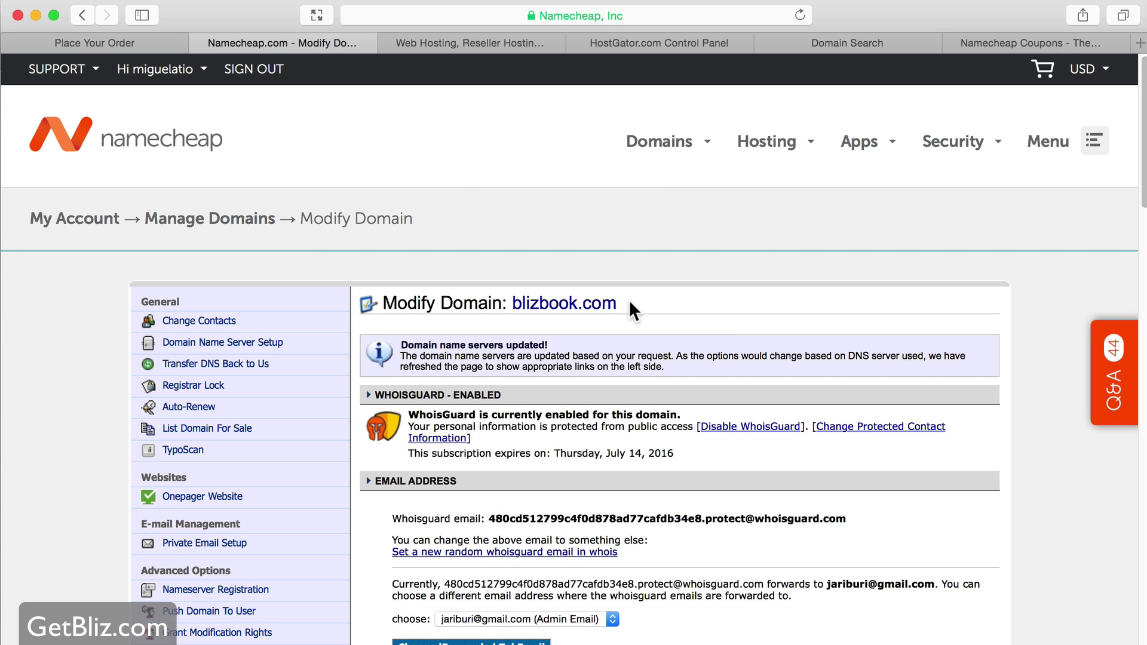
drag(628, 301, 517, 308)
key(super+c)
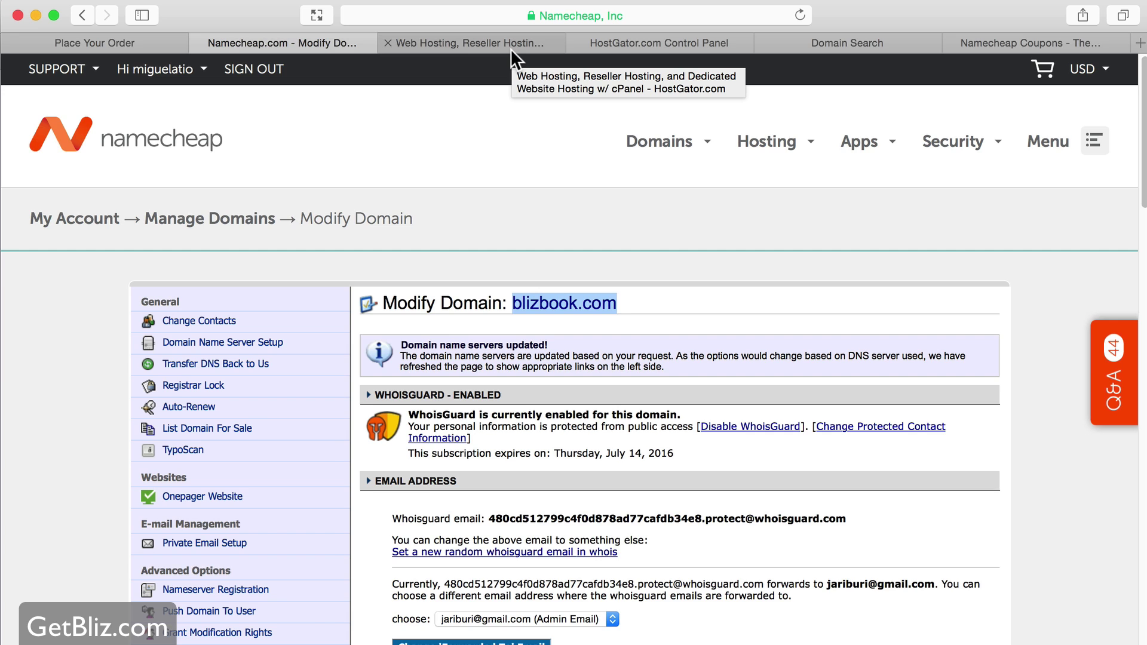
- Return to HostGator cPanel and open the Addon Domains page
click(658, 43)
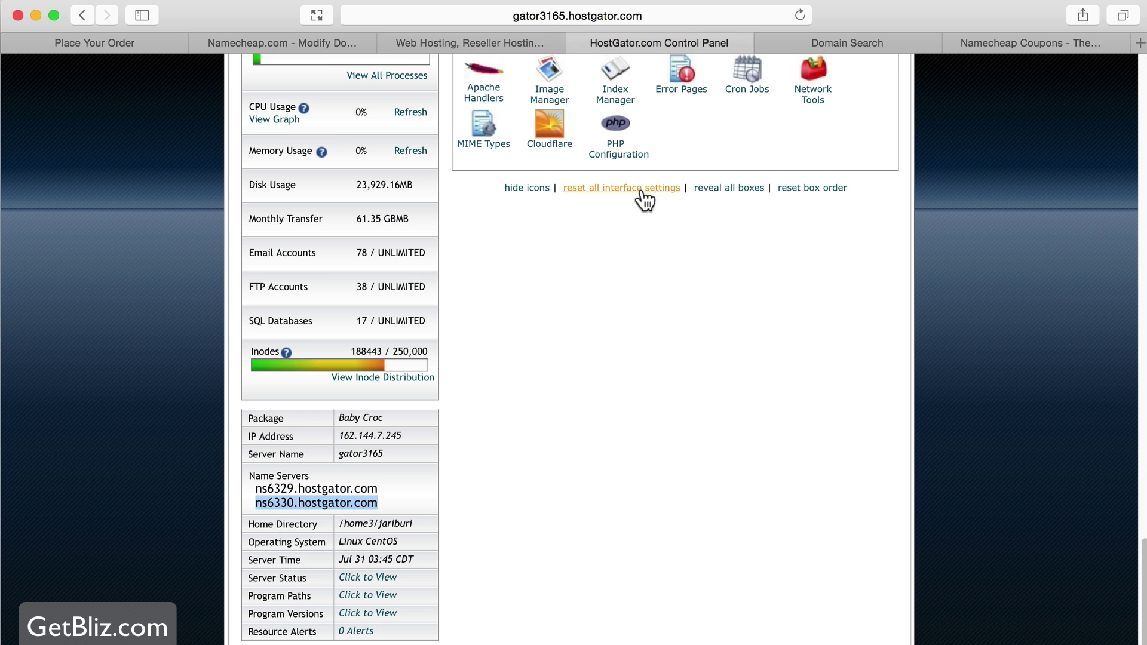
scroll(642, 239, up, 1)
scroll(694, 256, up, 15)
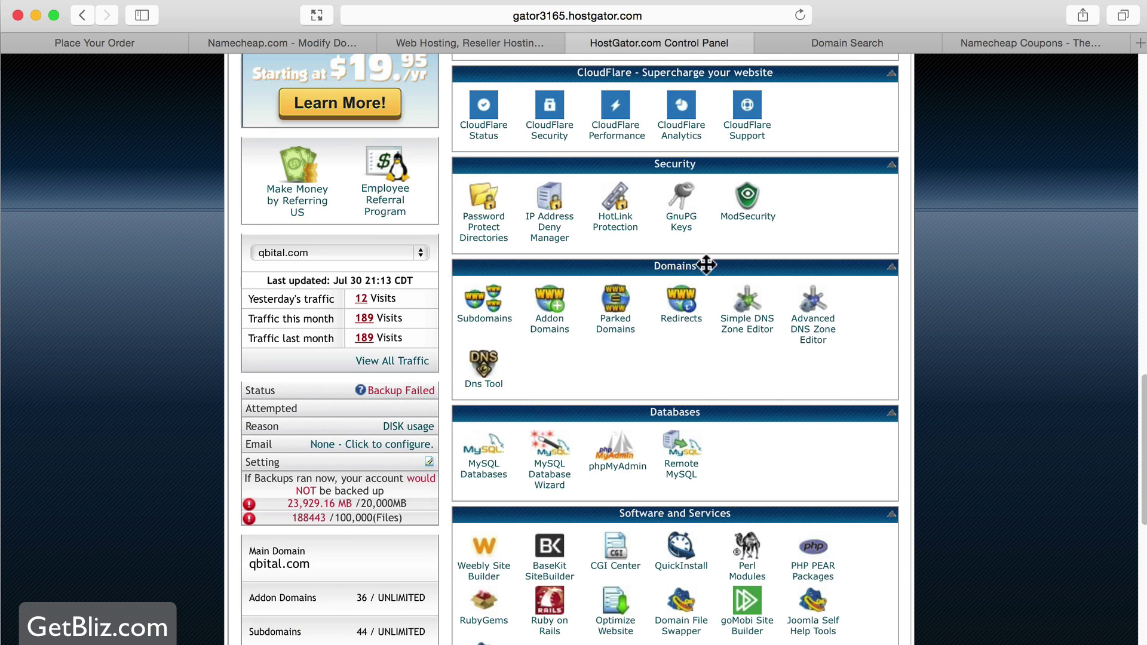
scroll(708, 257, up, 5)
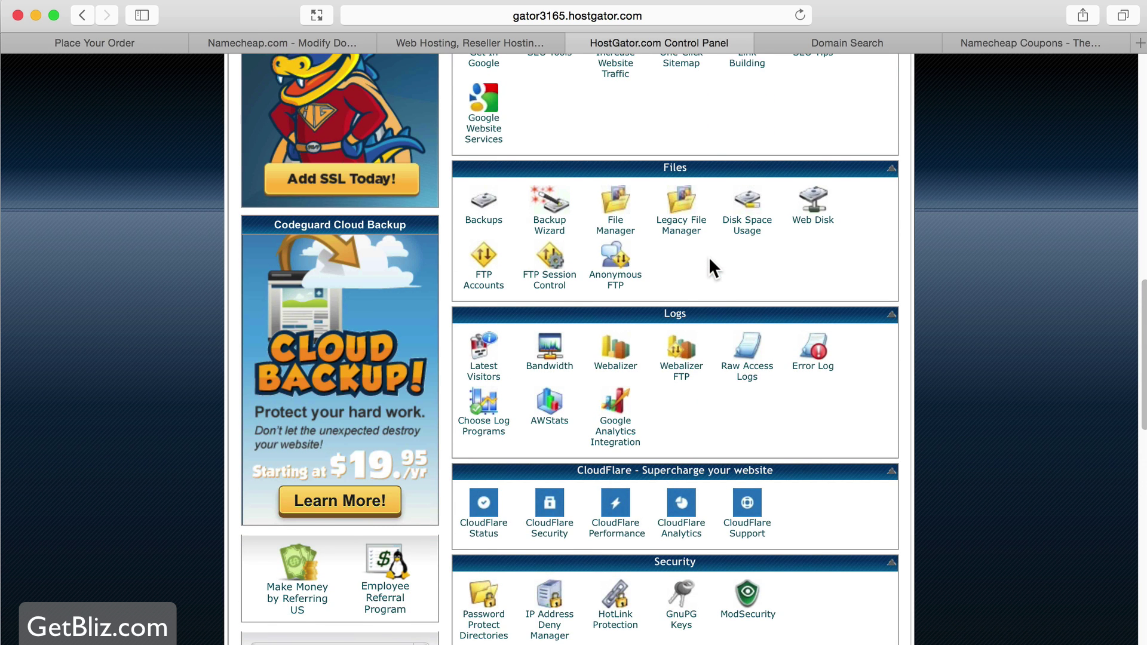
scroll(708, 258, up, 5)
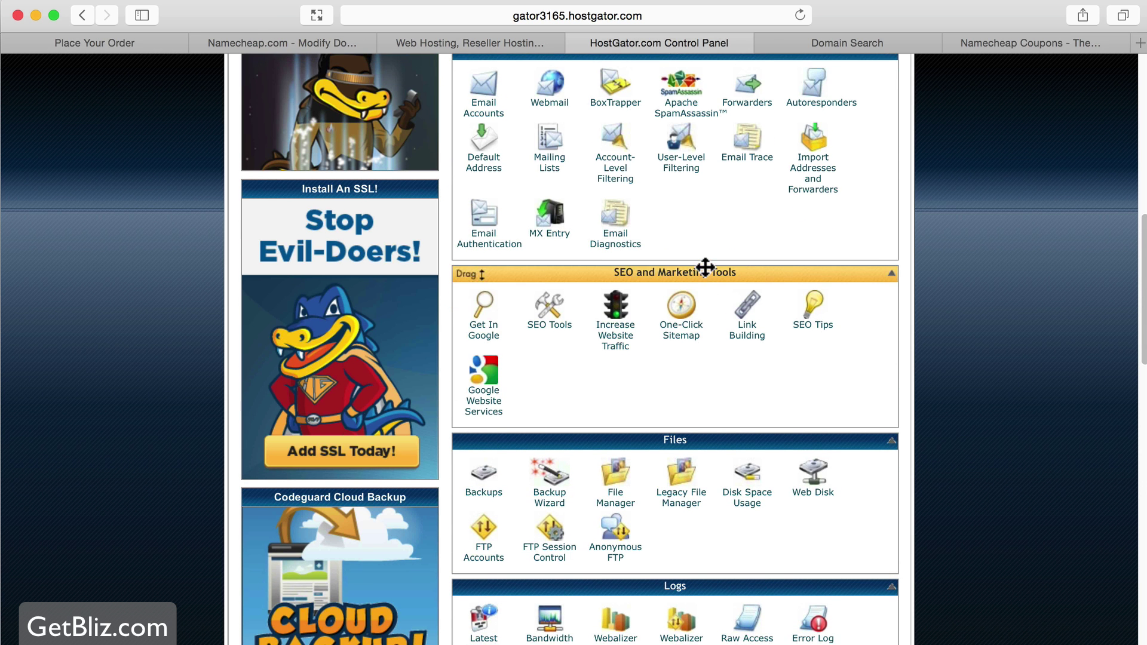
scroll(710, 263, down, 8)
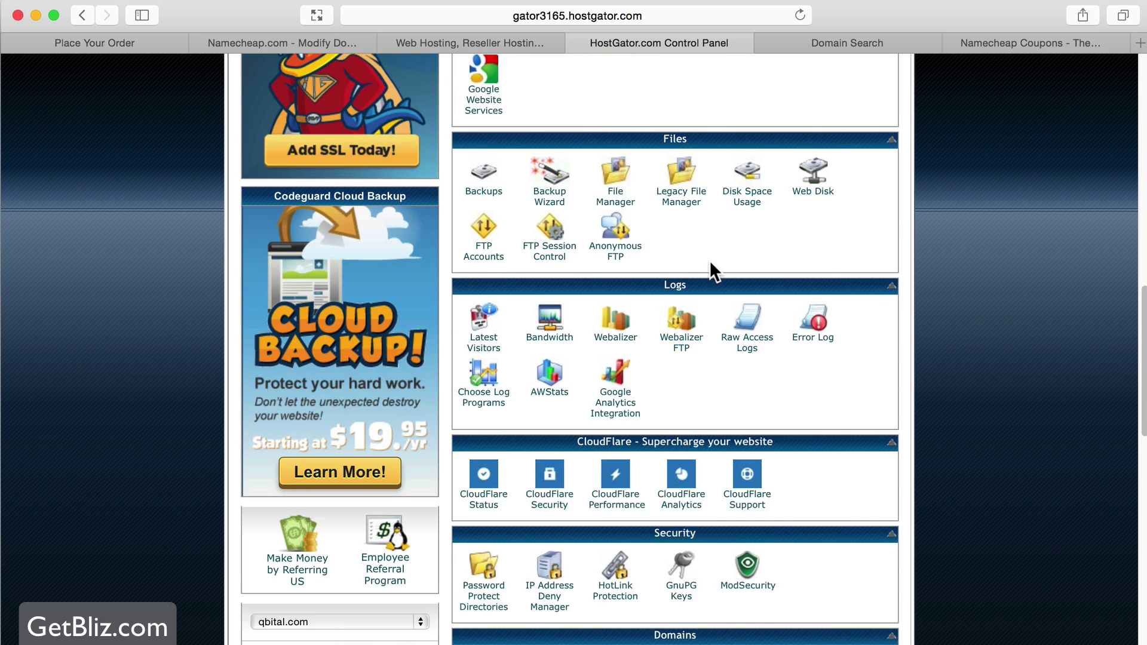
scroll(708, 260, down, 1)
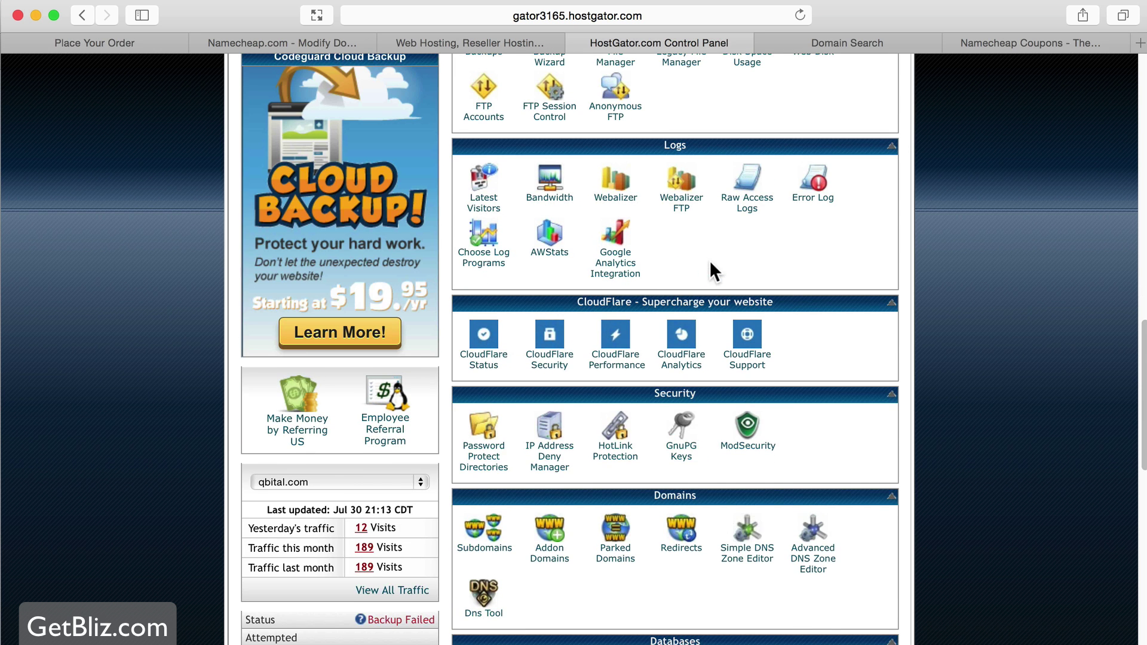
click(553, 561)
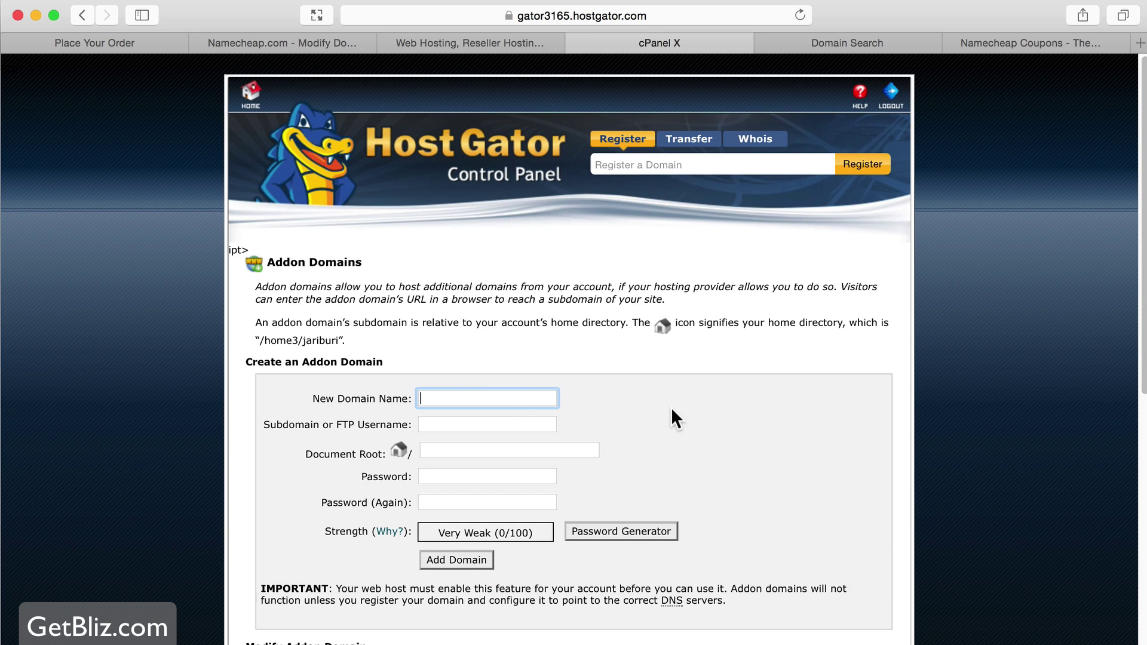
- Add blizbook.com with document root public_html/blizbook and a password, declining browser password saving
key(super+v)
click(467, 424)
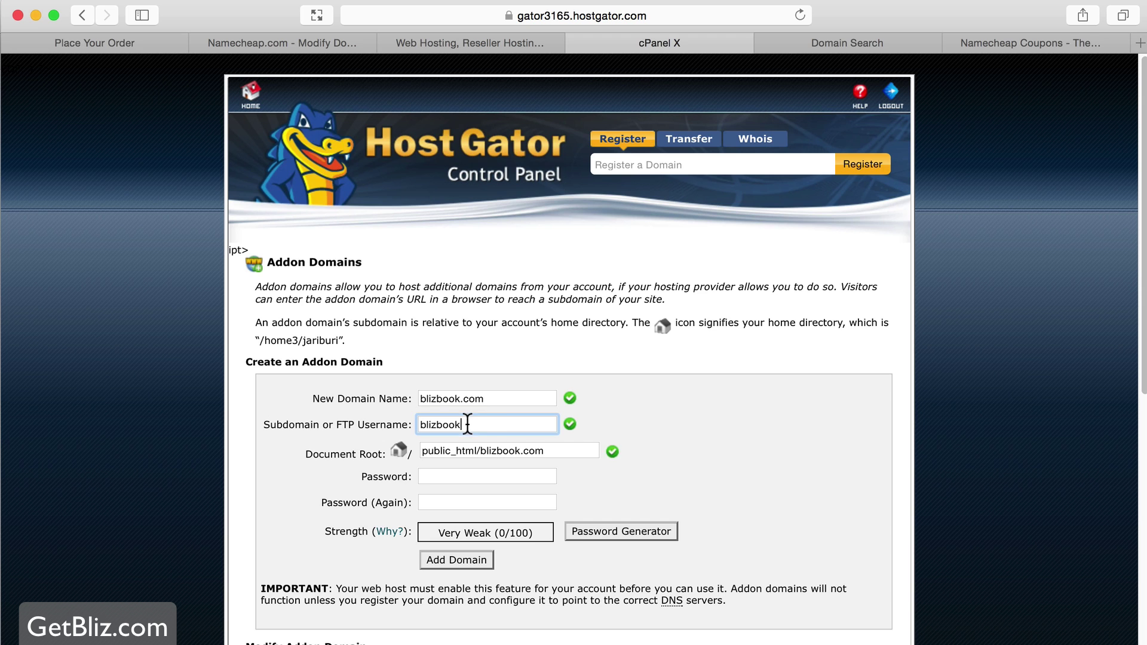
click(562, 451)
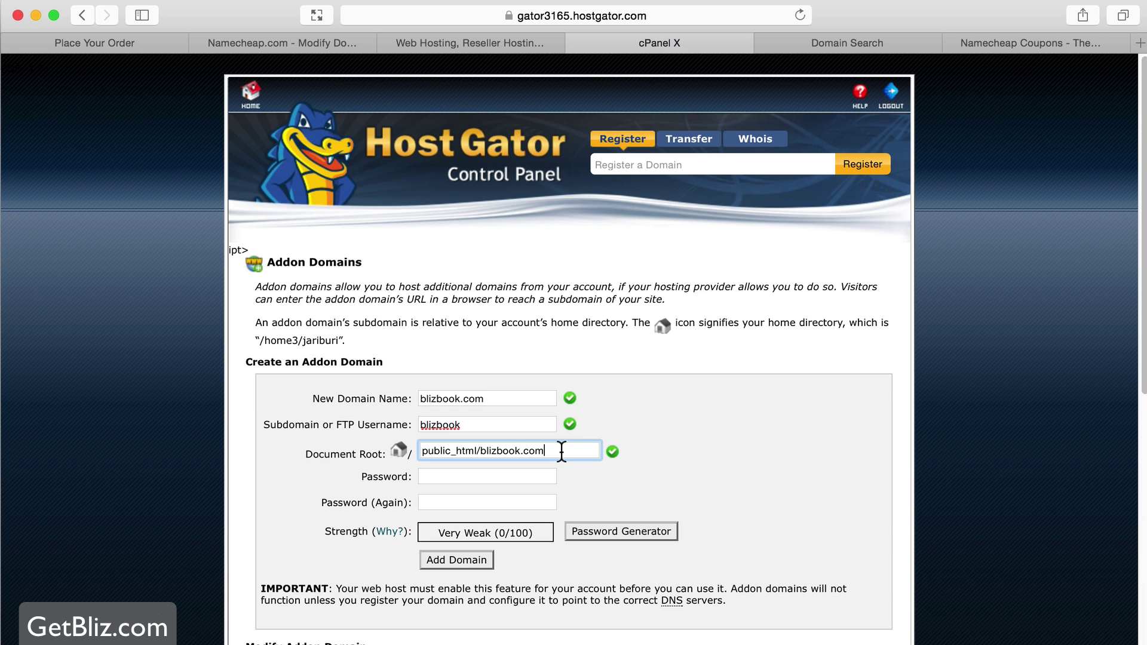
key(BackSpace)
key(BackSpace)
key(BackSpace)
key(BackSpace)
click(493, 477)
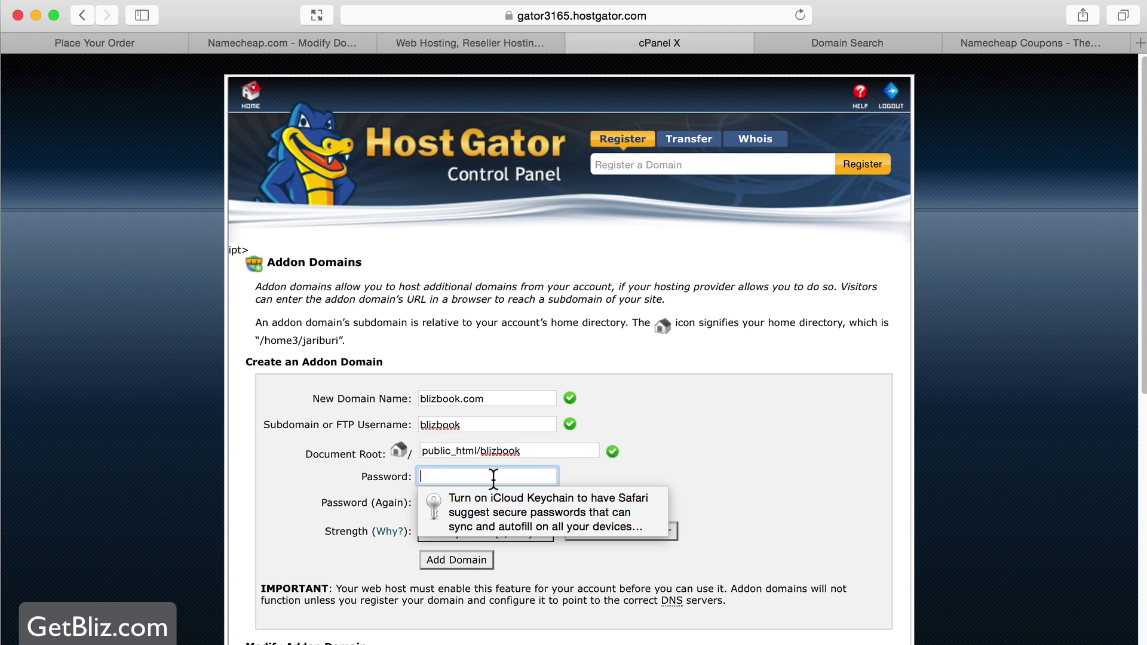
text(••••••••••)
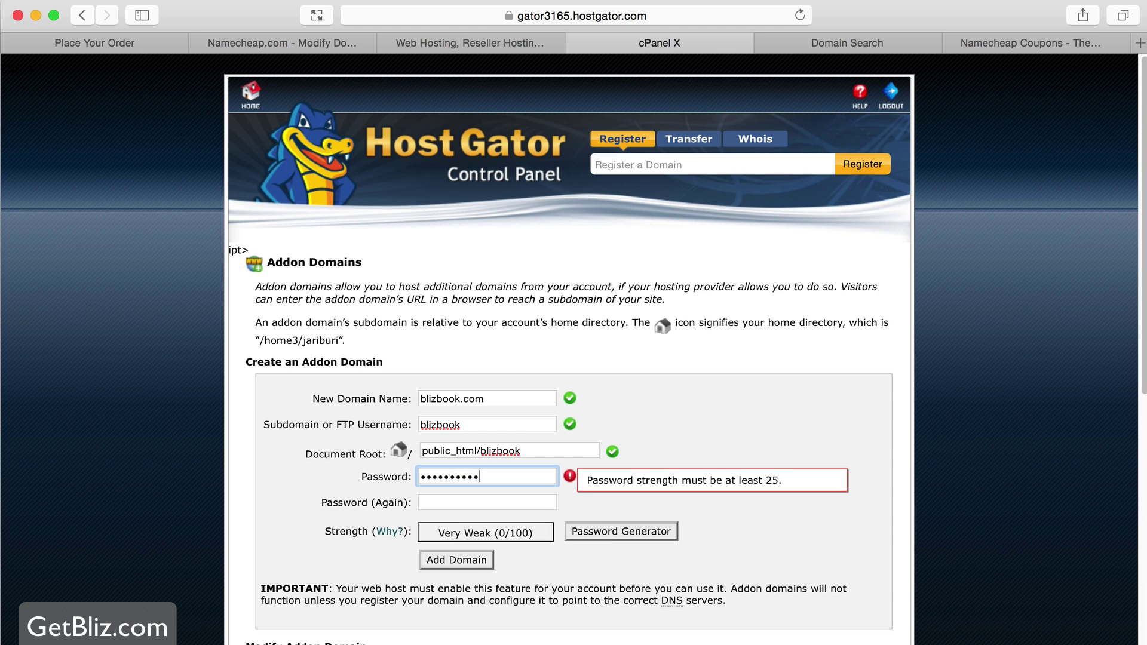
key(Tab)
text(••••••••••)
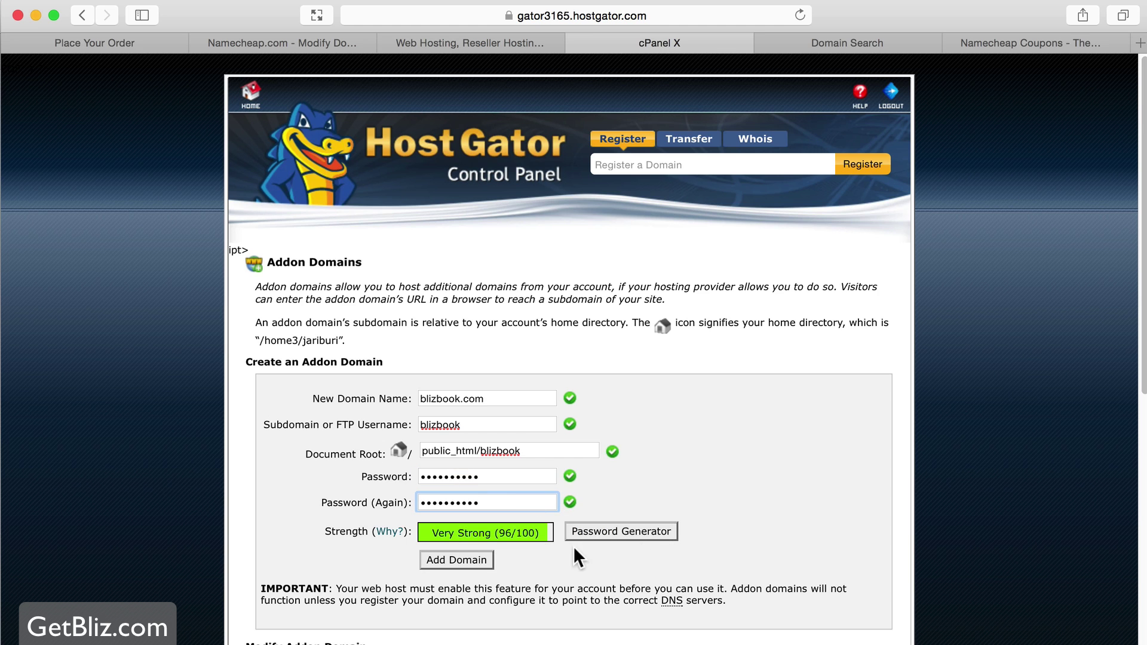
scroll(569, 547, down, 2)
click(460, 525)
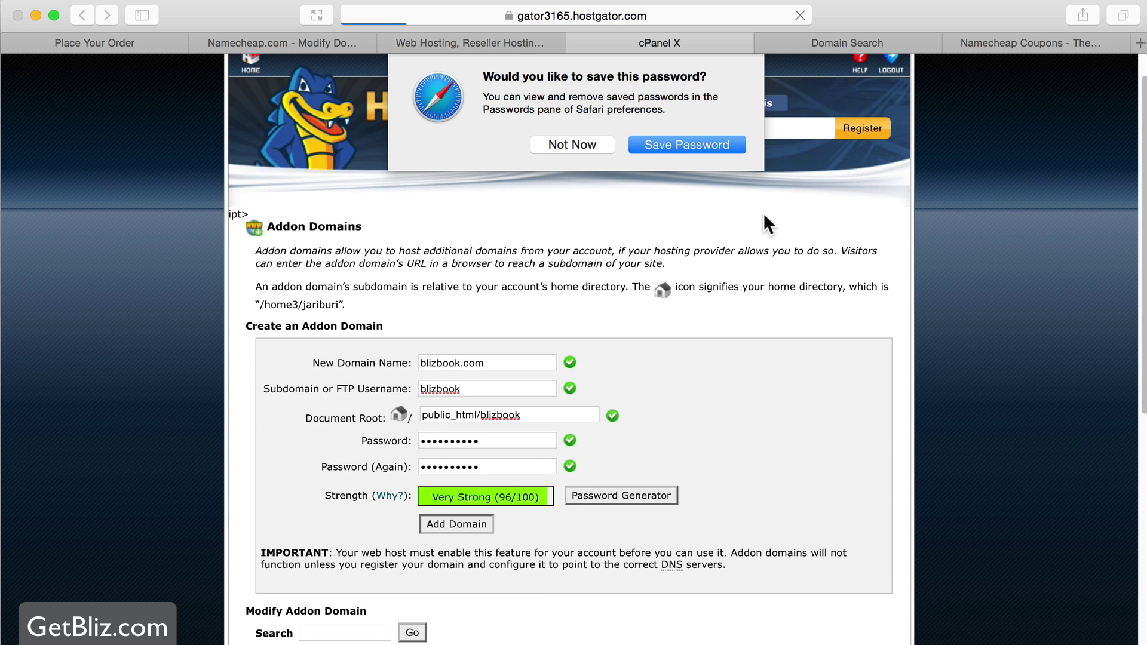
click(569, 144)
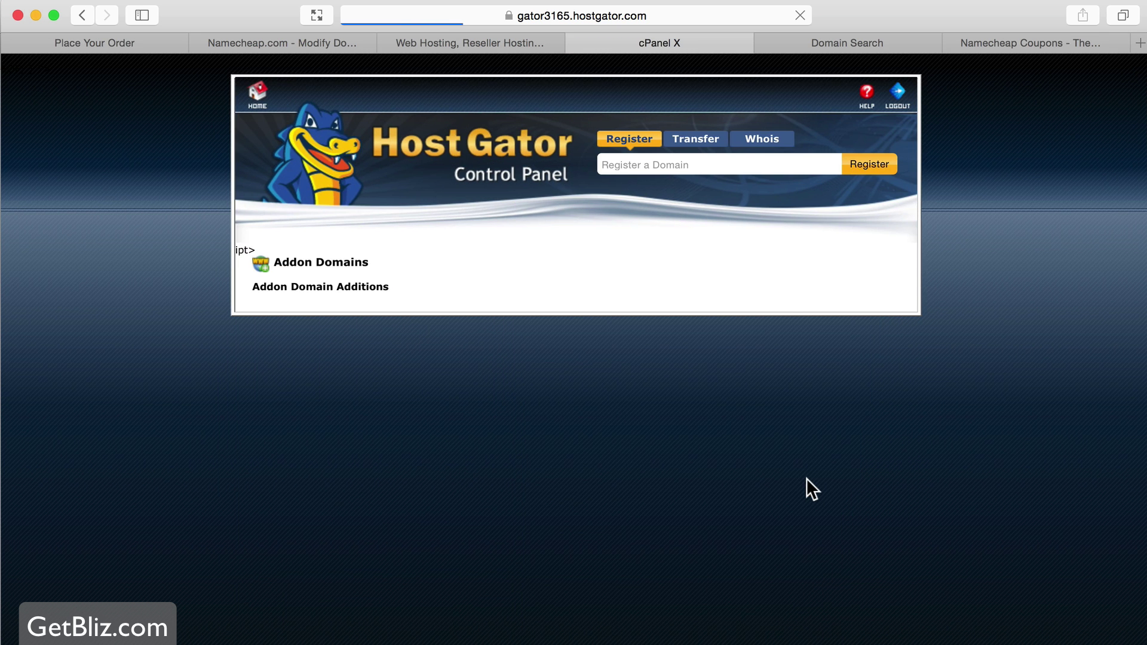
- Go back to the cPanel home page and scroll down to Software and Services
key(super+Tab)
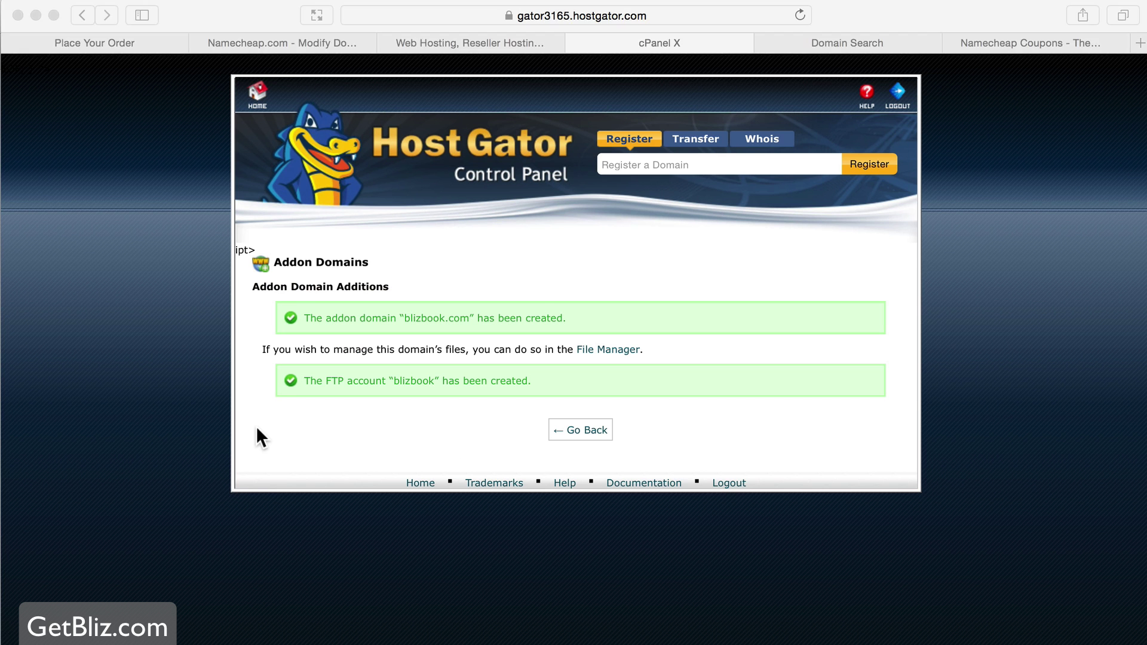
click(257, 94)
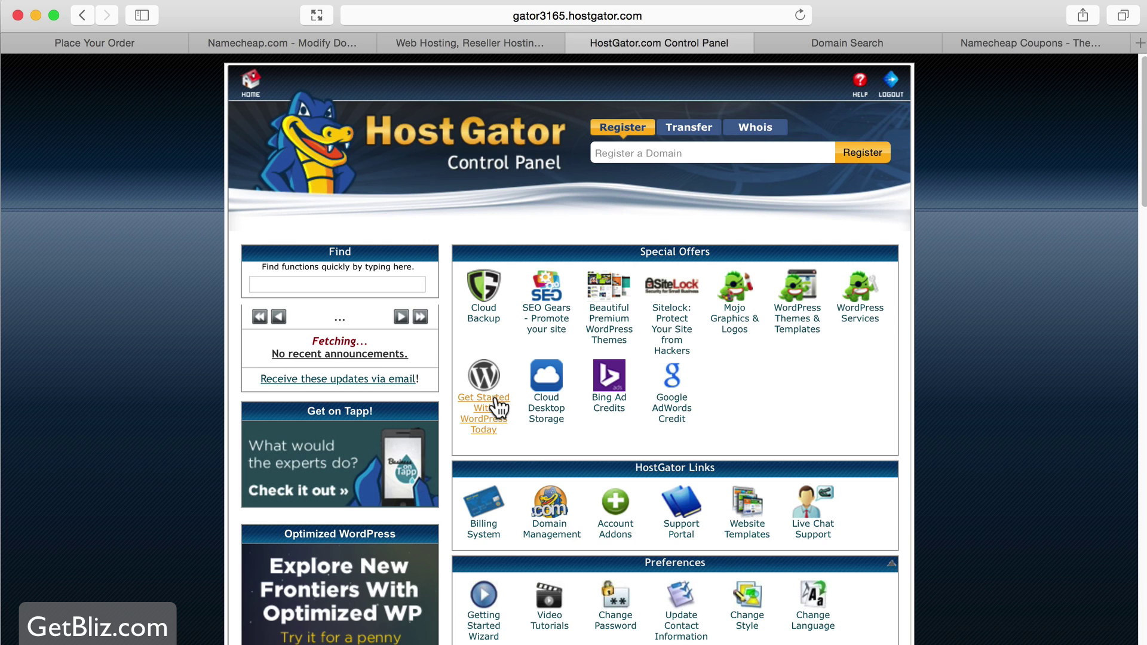
scroll(566, 403, down, 15)
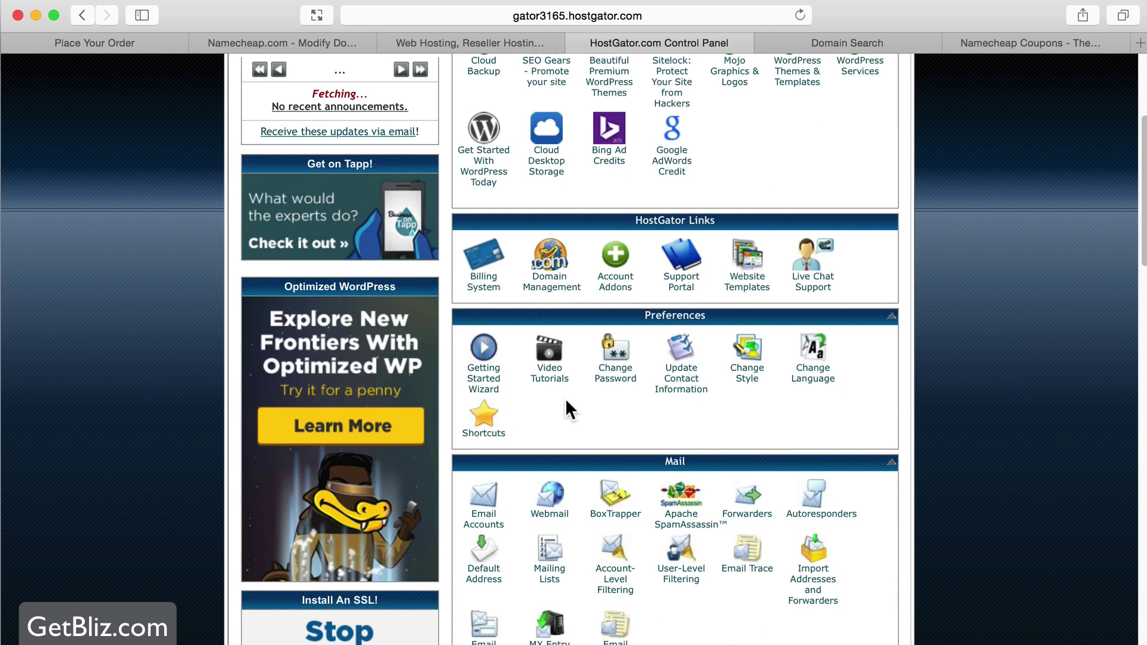
scroll(565, 398, down, 10)
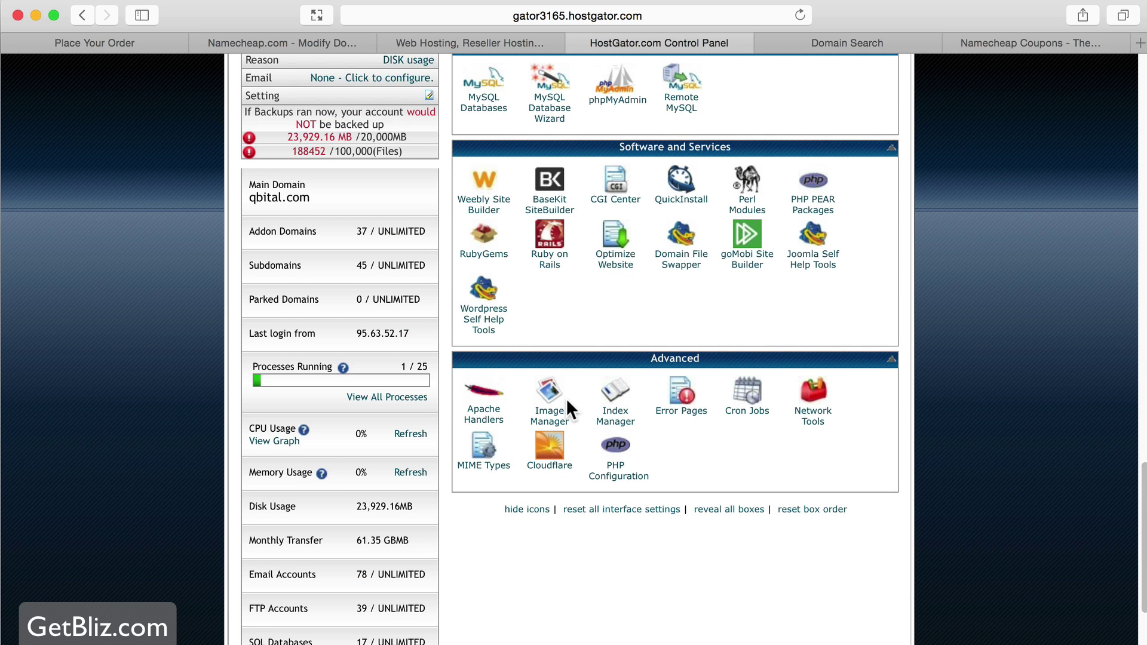
- In QuickInstall, choose WordPress and bring up the free Install WordPress 4.2.2 form
click(686, 199)
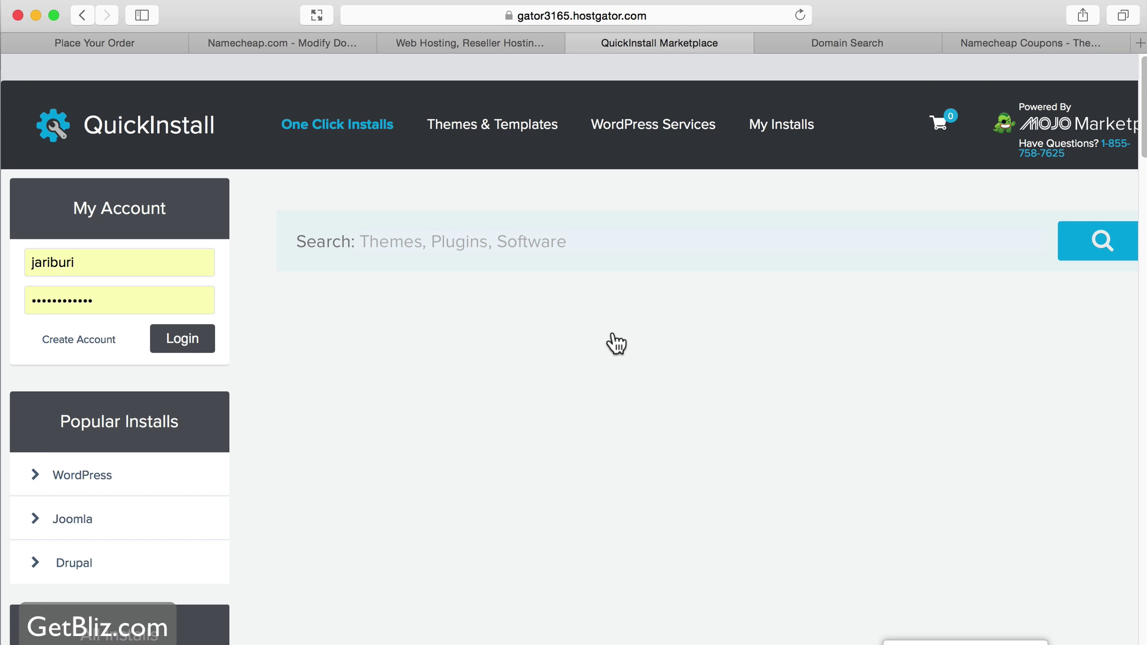
click(82, 472)
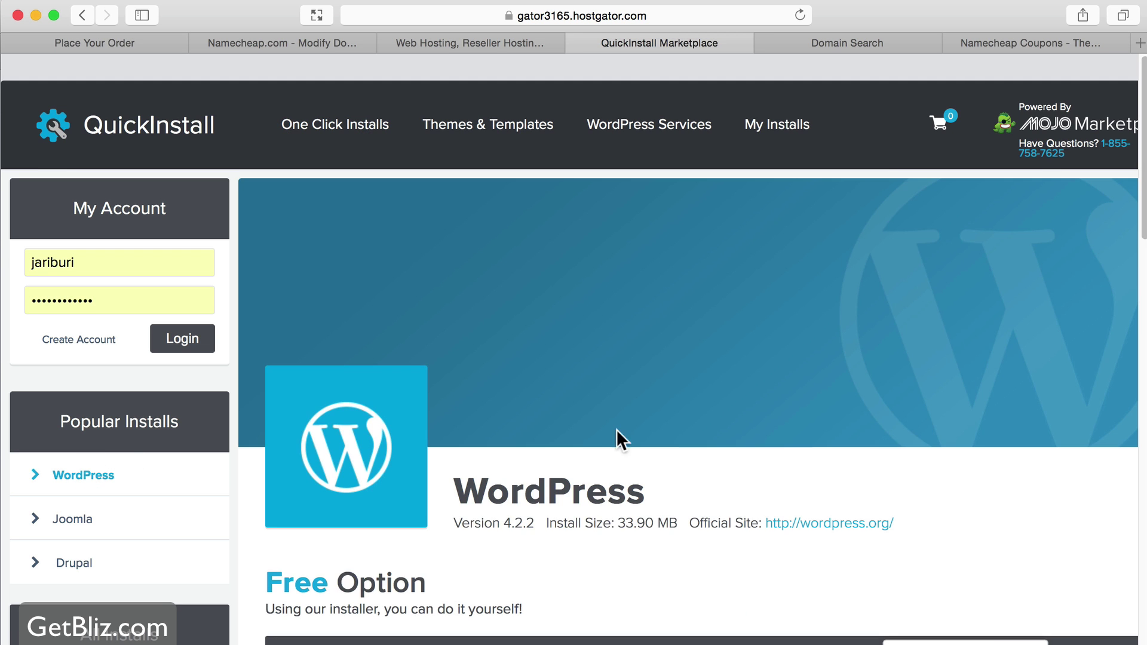
scroll(621, 431, down, 8)
scroll(621, 432, down, 2)
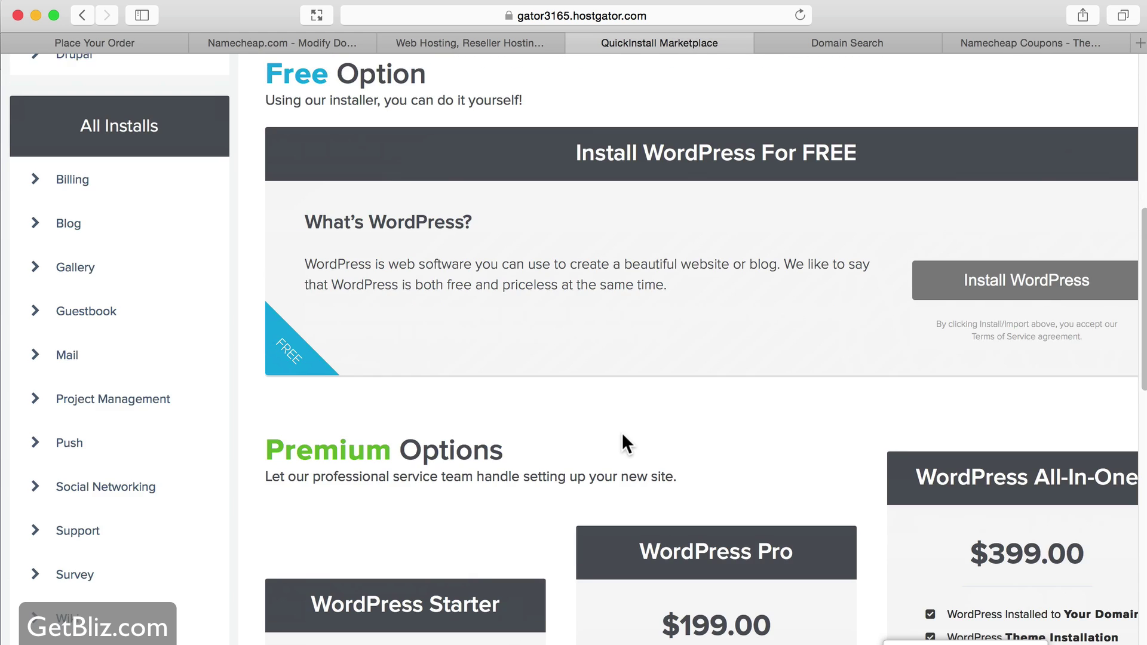
scroll(657, 419, up, 4)
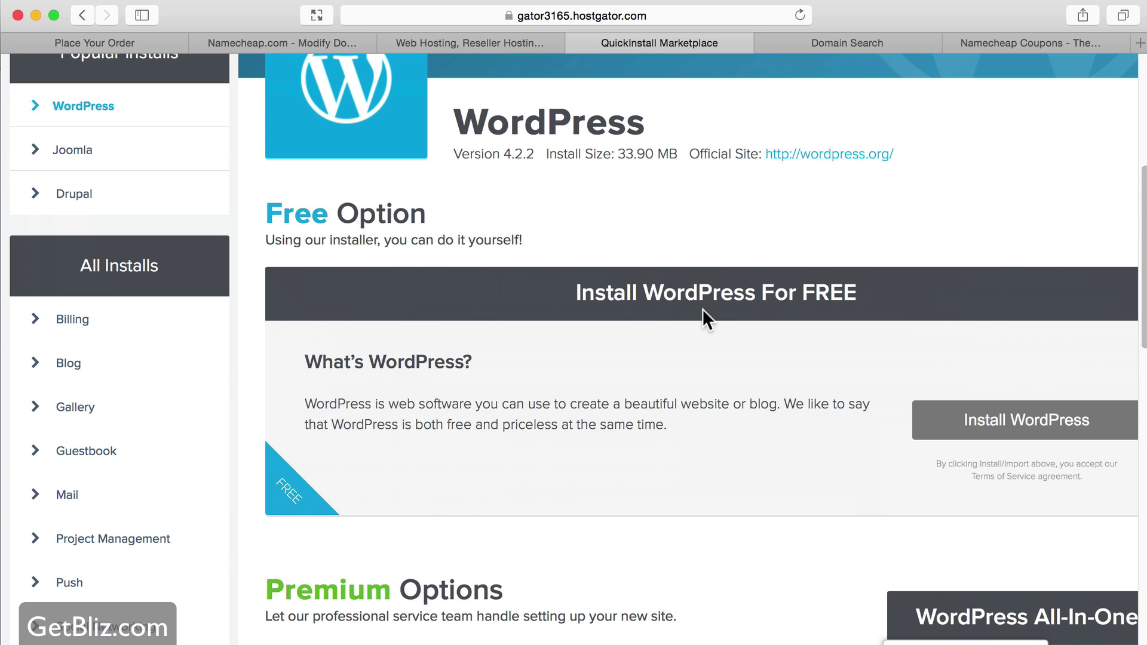
scroll(728, 407, down, 9)
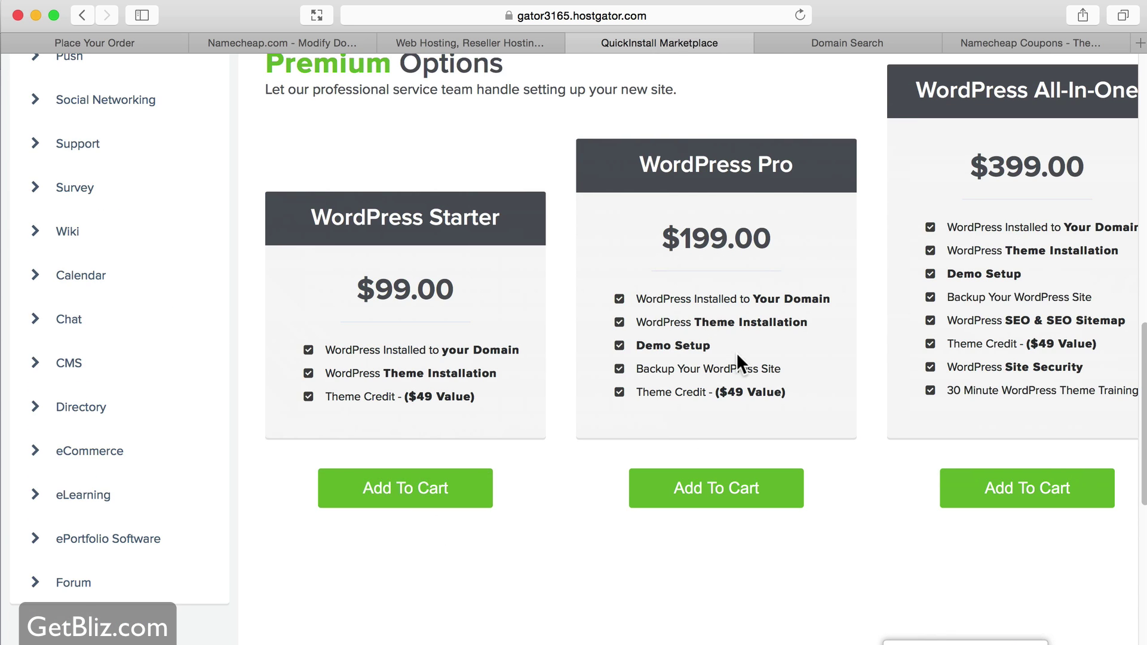
scroll(737, 358, up, 10)
scroll(676, 363, down, 3)
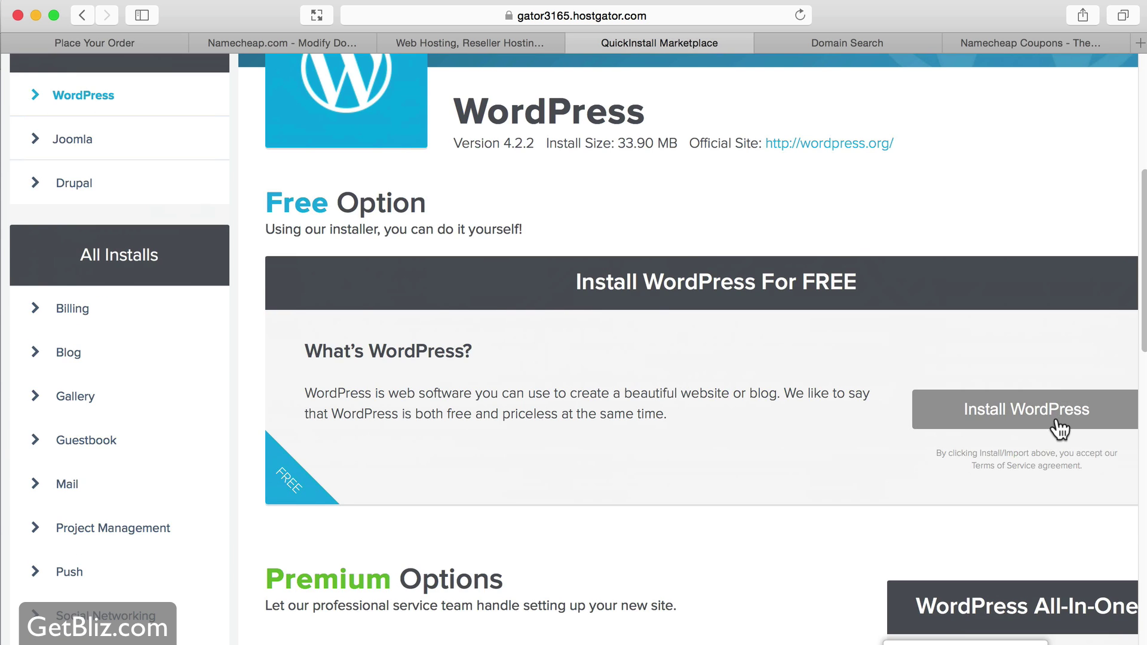
click(1021, 409)
scroll(748, 375, down, 1)
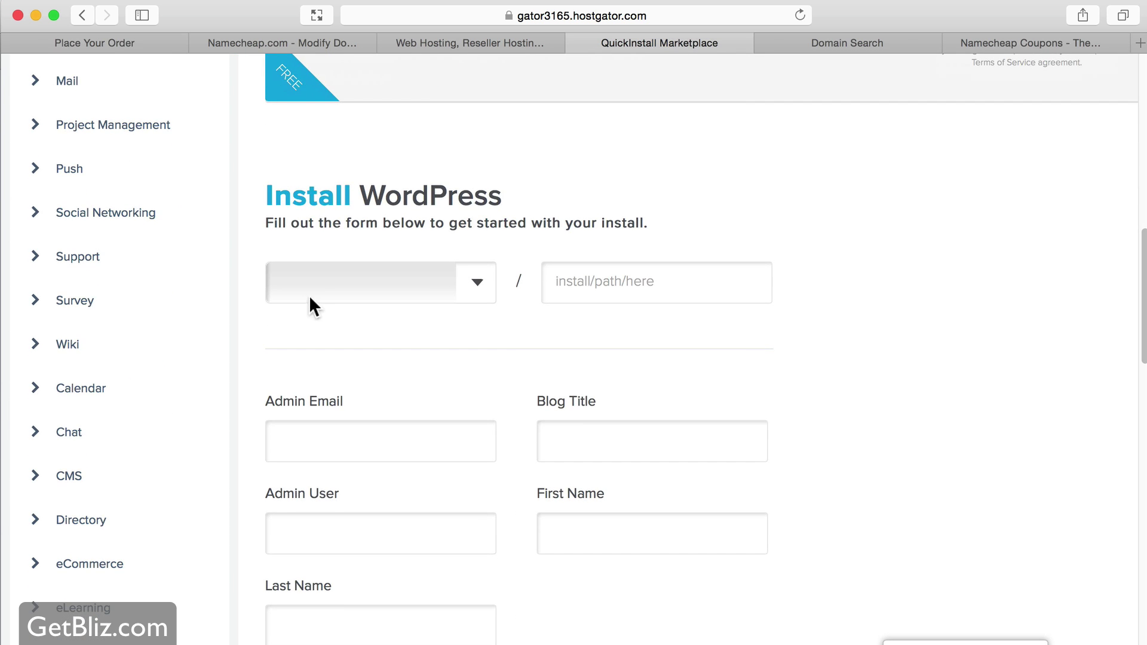
- Choose blizbook.com as the install domain, enter the admin e-mail and blog title 'My New Blog'
click(470, 296)
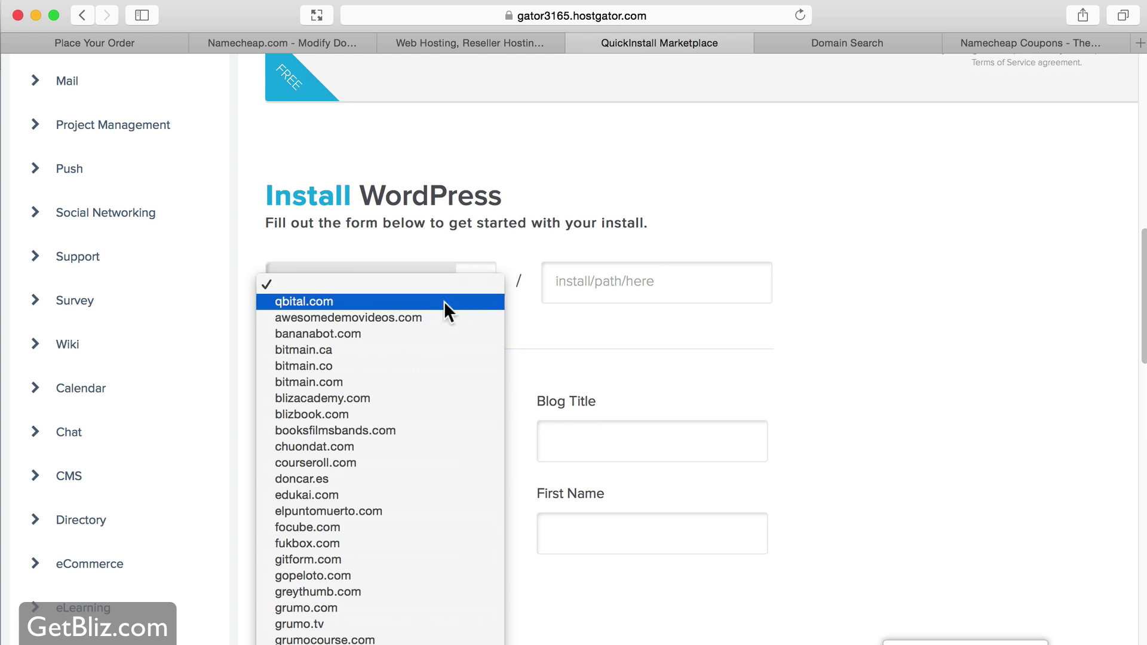
click(364, 414)
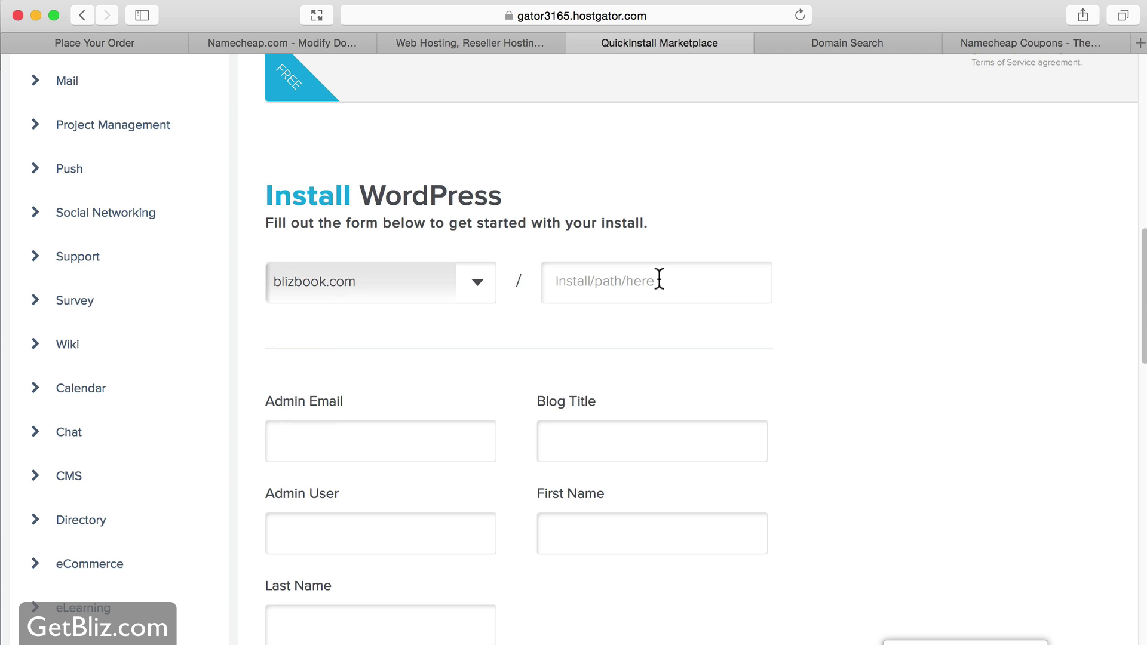
click(360, 454)
text(jariburi)
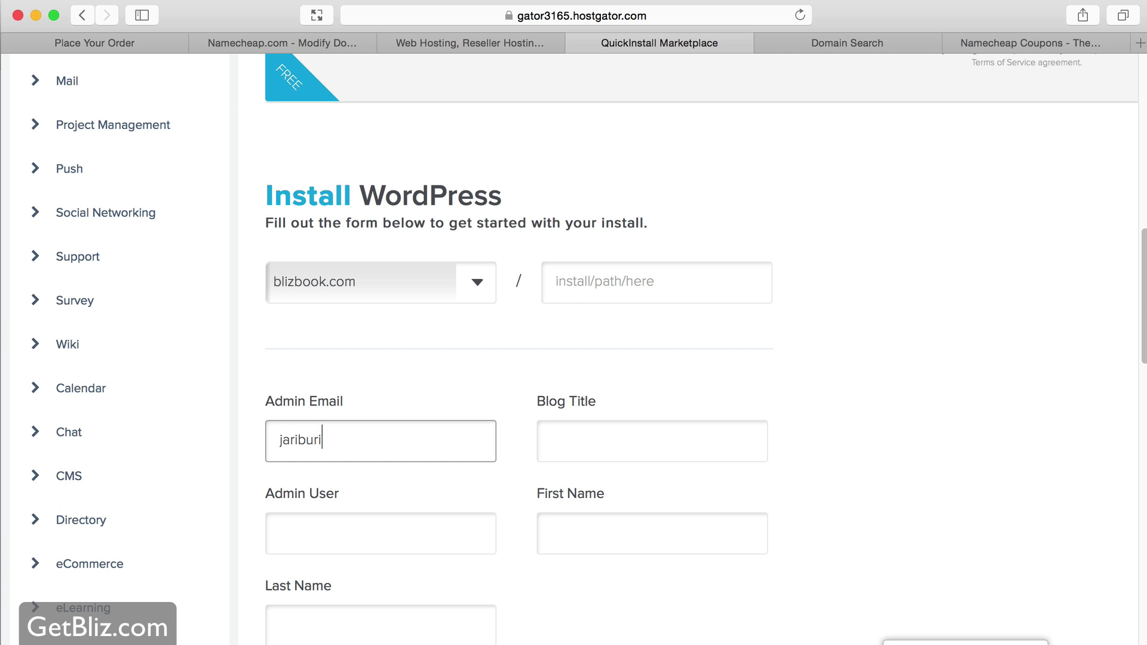
key(BackSpace)
key(BackSpace)
key(BackSpace)
key(BackSpace)
key(BackSpace)
key(BackSpace)
key(BackSpace)
key(BackSpace)
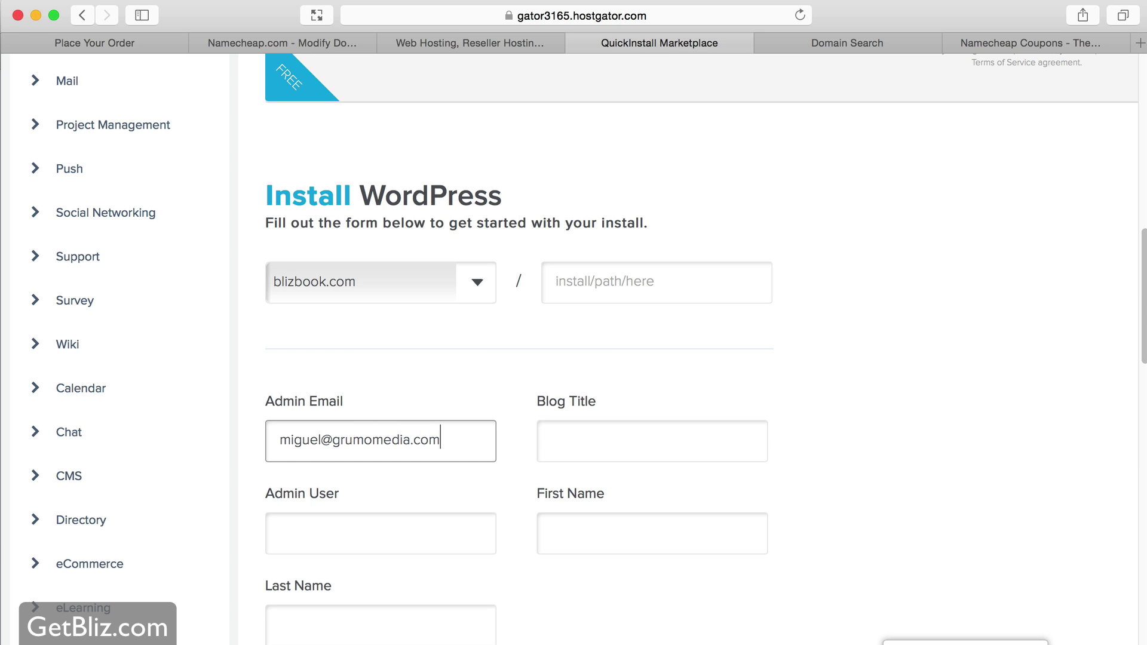
key(Tab)
text(My New Blog)
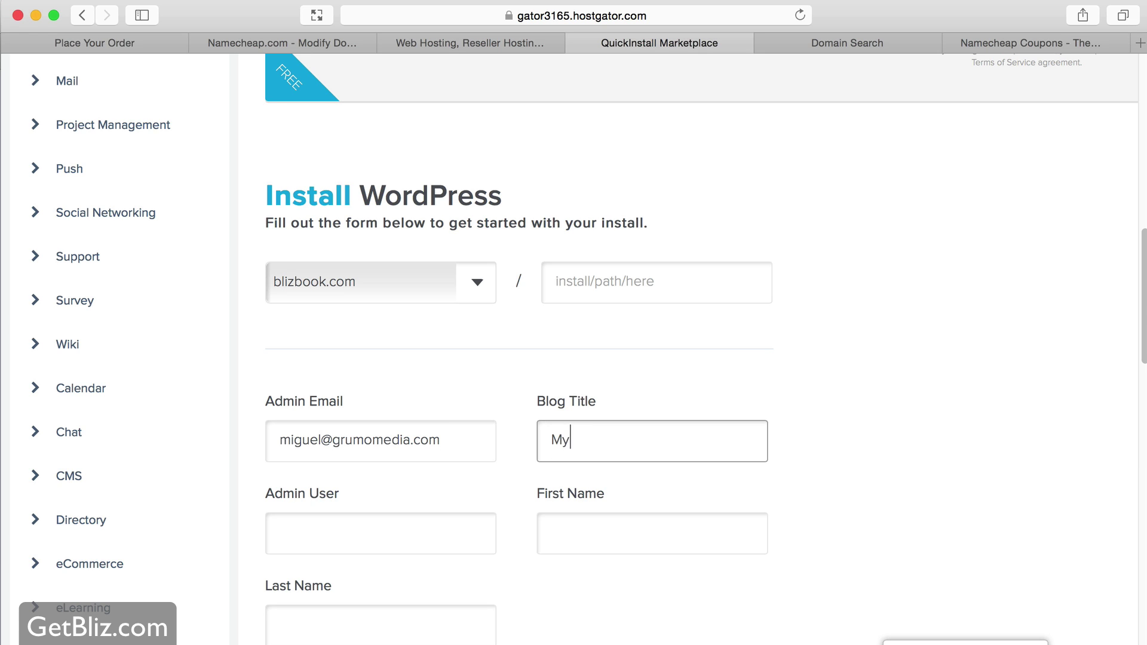
- Fill in the admin username and the admin's first and last name, then start the install
click(332, 527)
text(miguel)
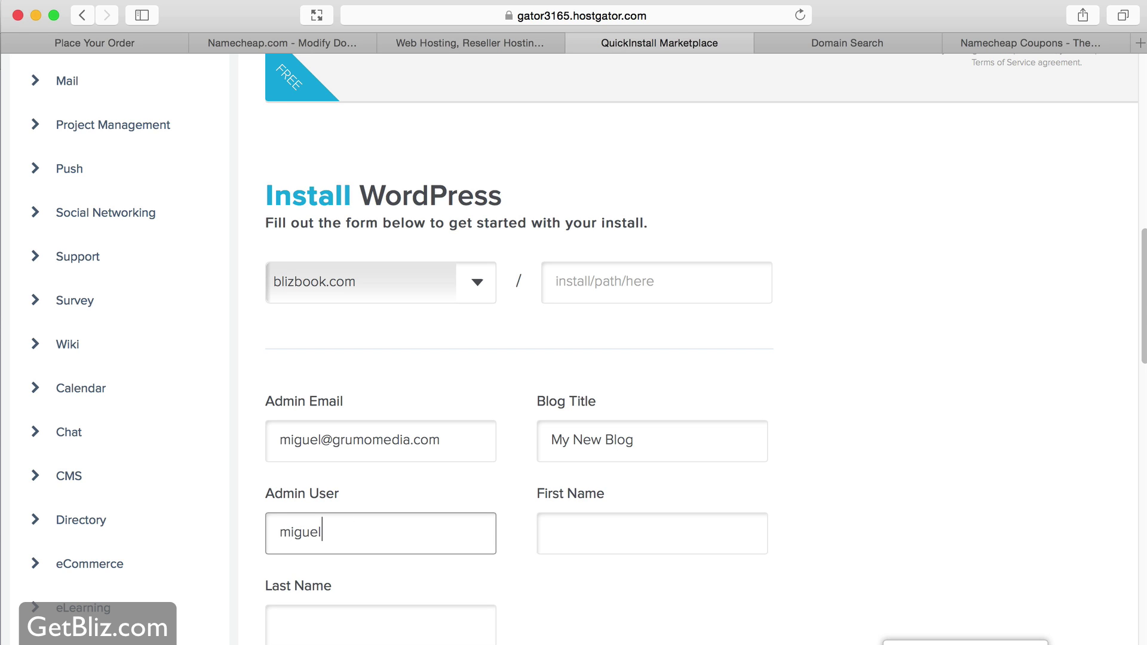
key(Tab)
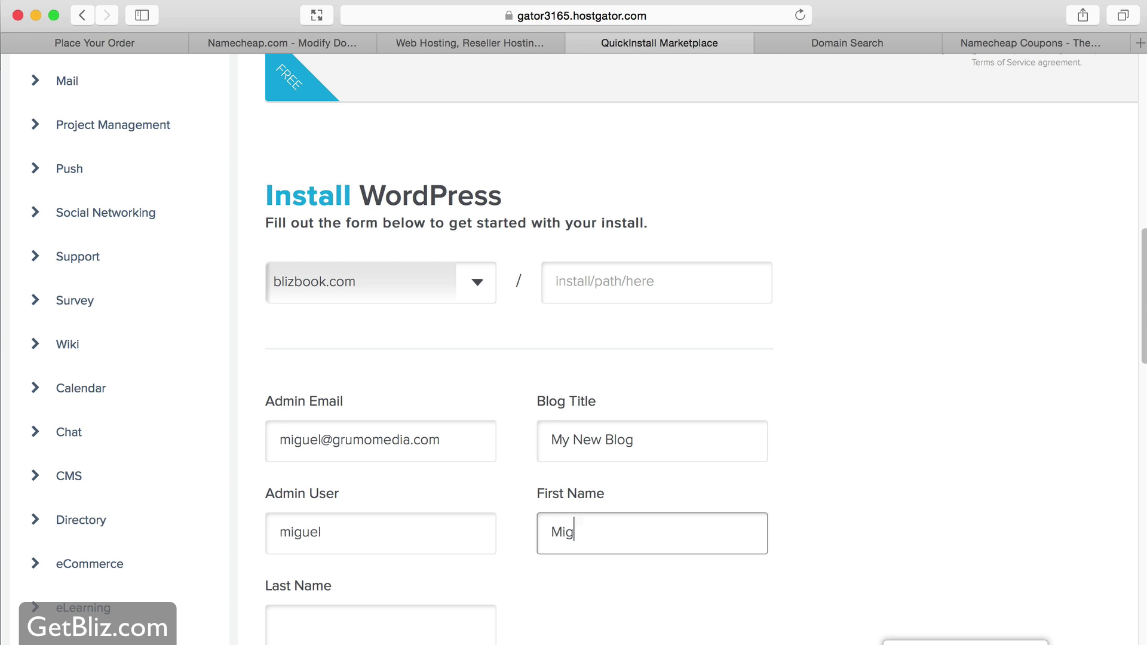
key(Tab)
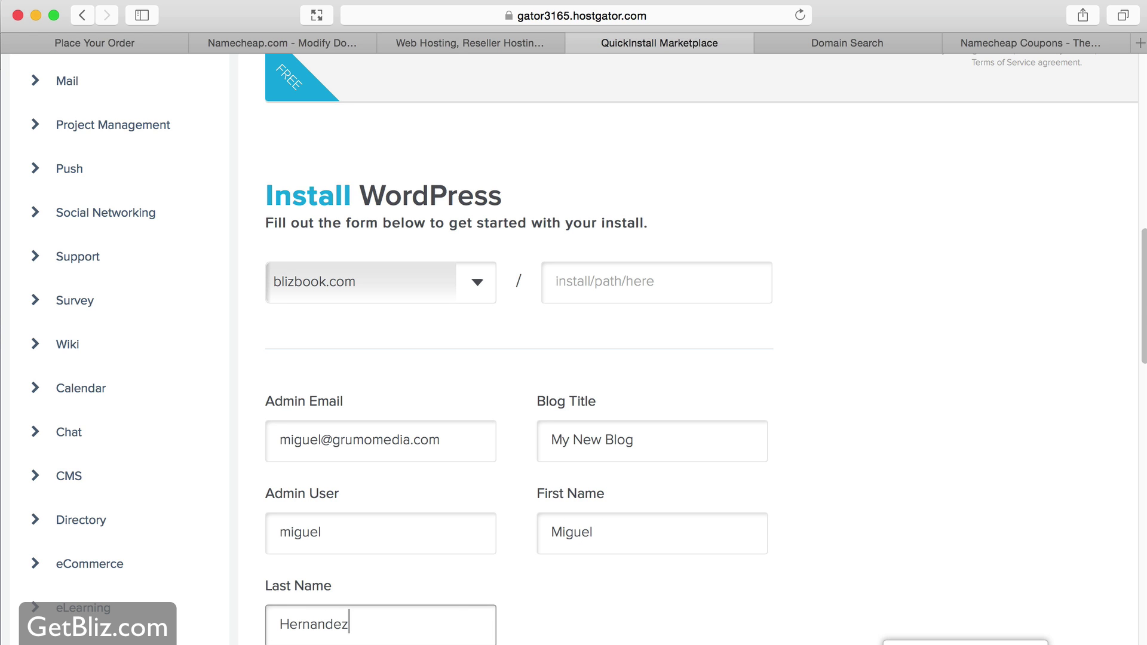
scroll(681, 472, down, 3)
scroll(686, 473, down, 3)
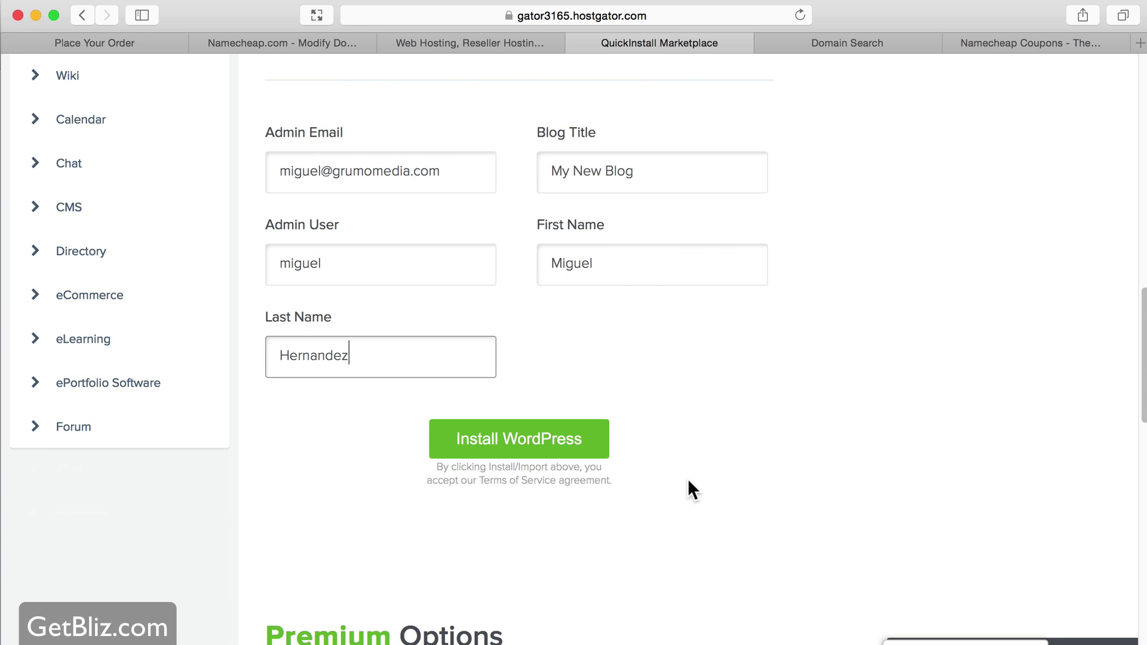
click(564, 439)
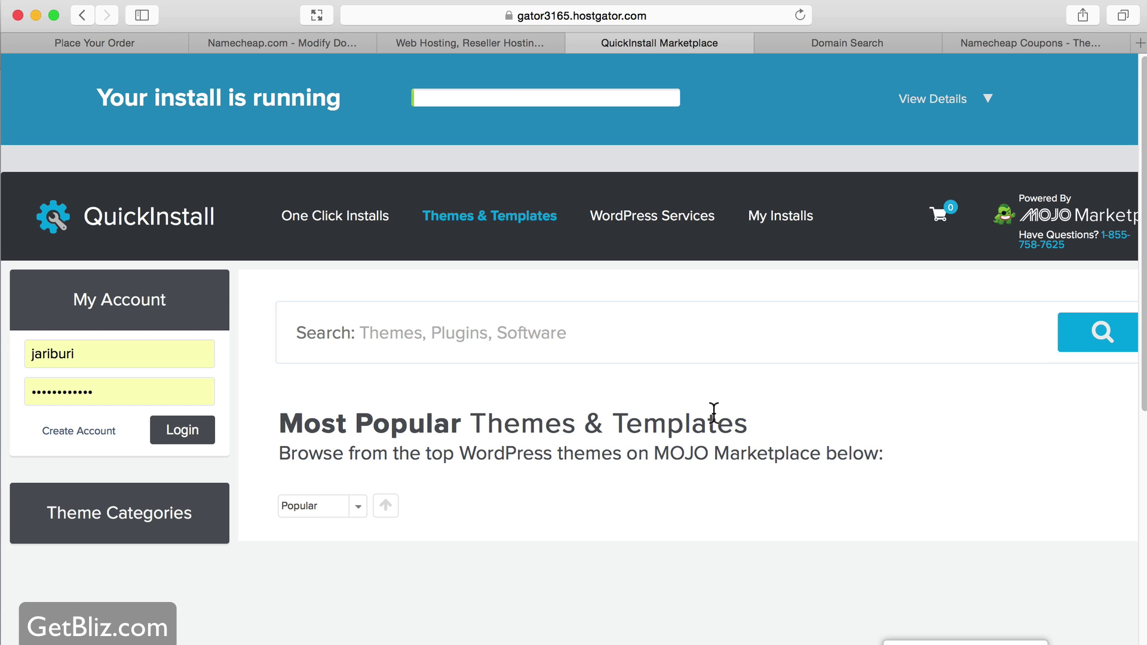
- Scroll through the install details once QuickInstall reports WordPress installed on blizbook.com
scroll(713, 407, down, 2)
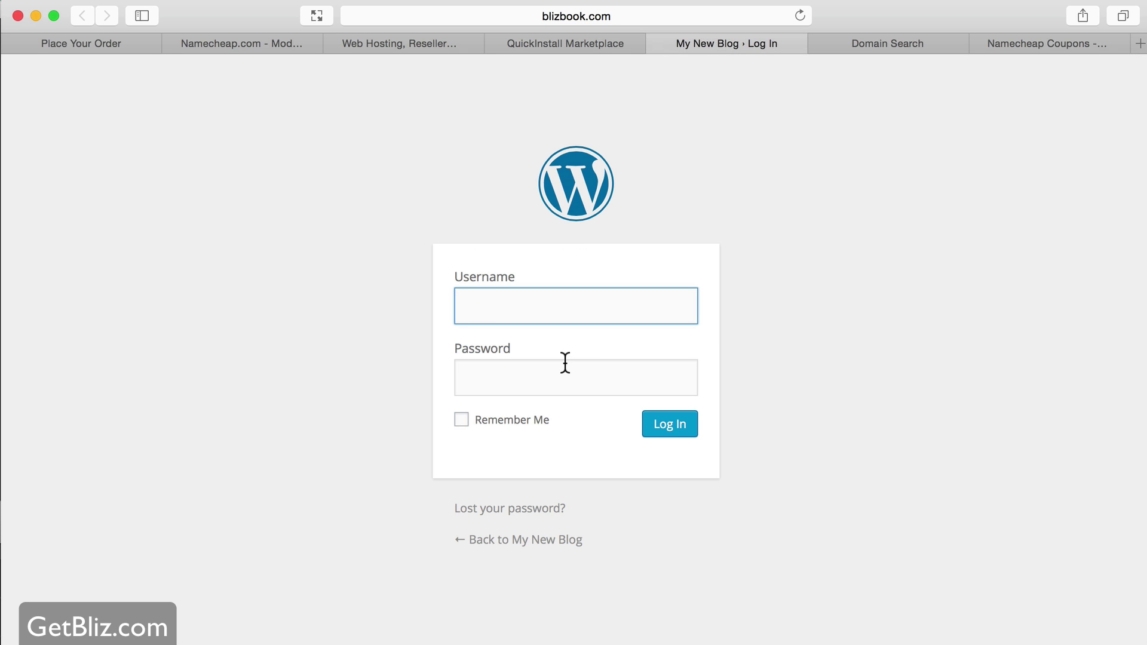
- Log in to My New Blog with the admin credentials and save the login in Safari
text(l)
key(Tab)
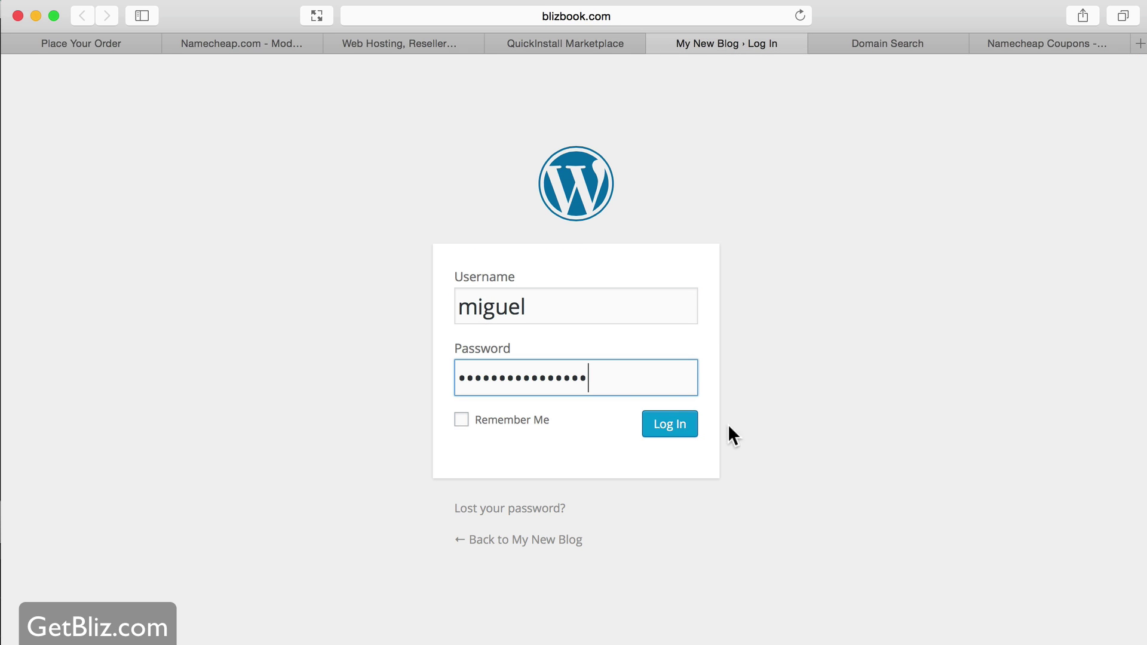
click(671, 430)
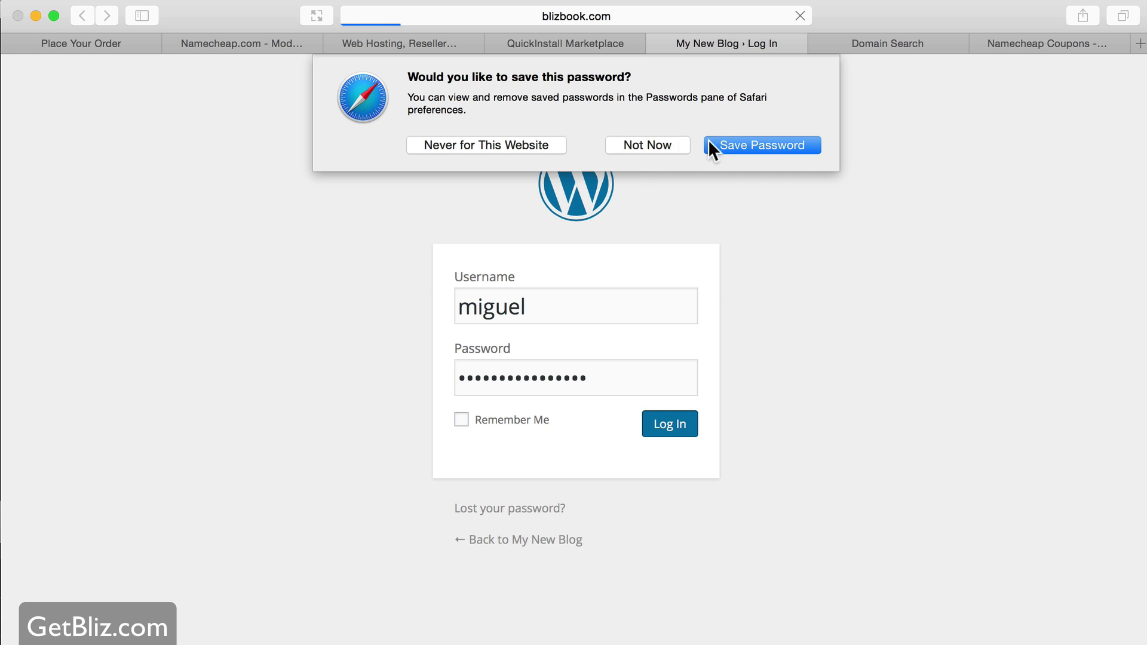
click(743, 145)
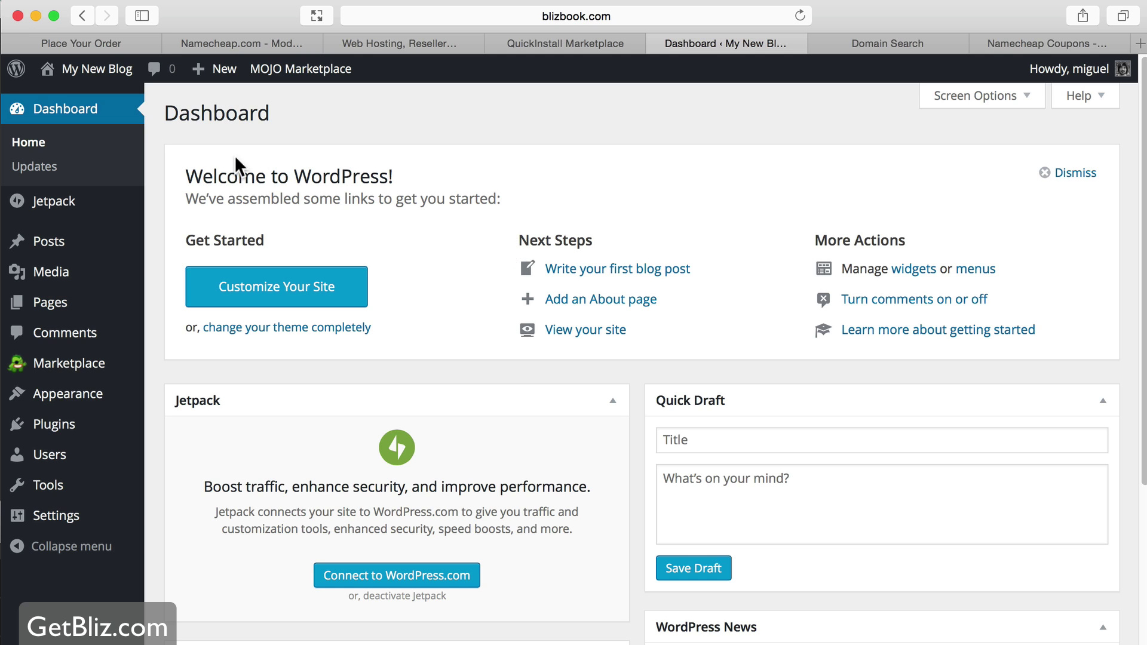
- Visit the live My New Blog site in a new tab and scroll through the Hello world! post
super+click(90, 72)
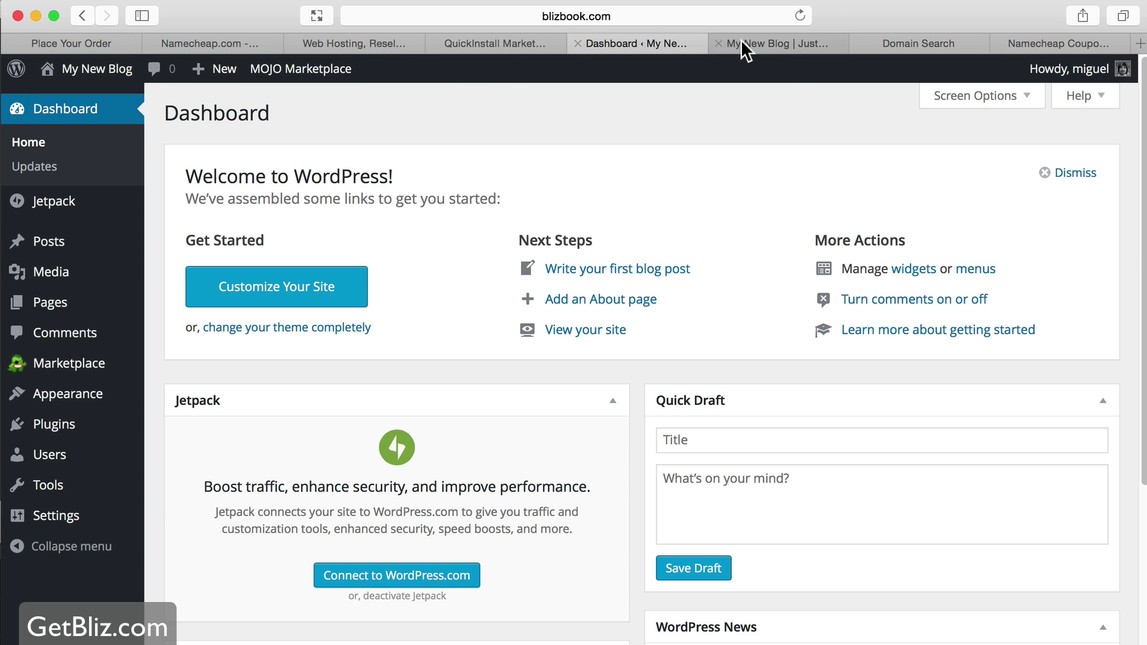
click(741, 43)
scroll(404, 317, down, 7)
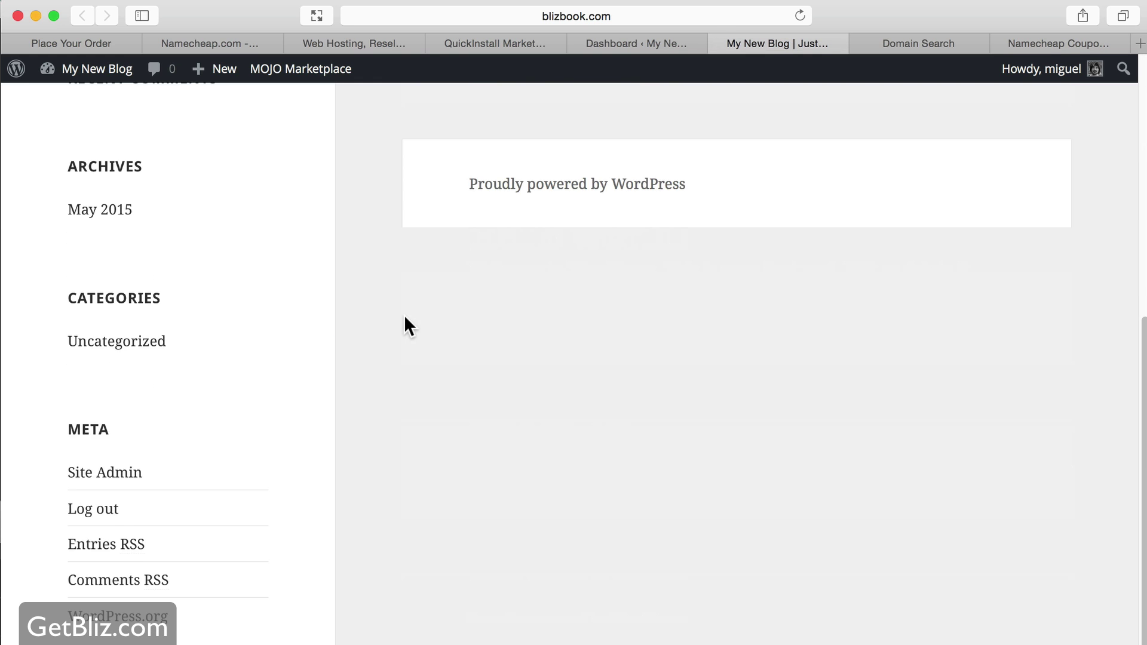
scroll(404, 316, up, 7)
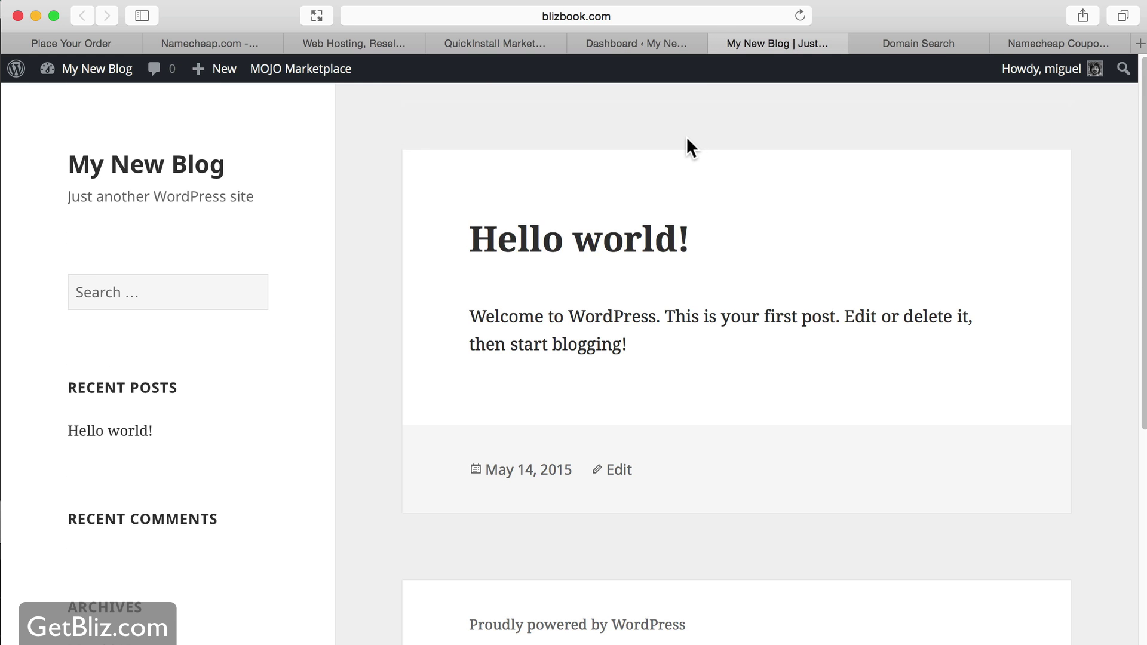